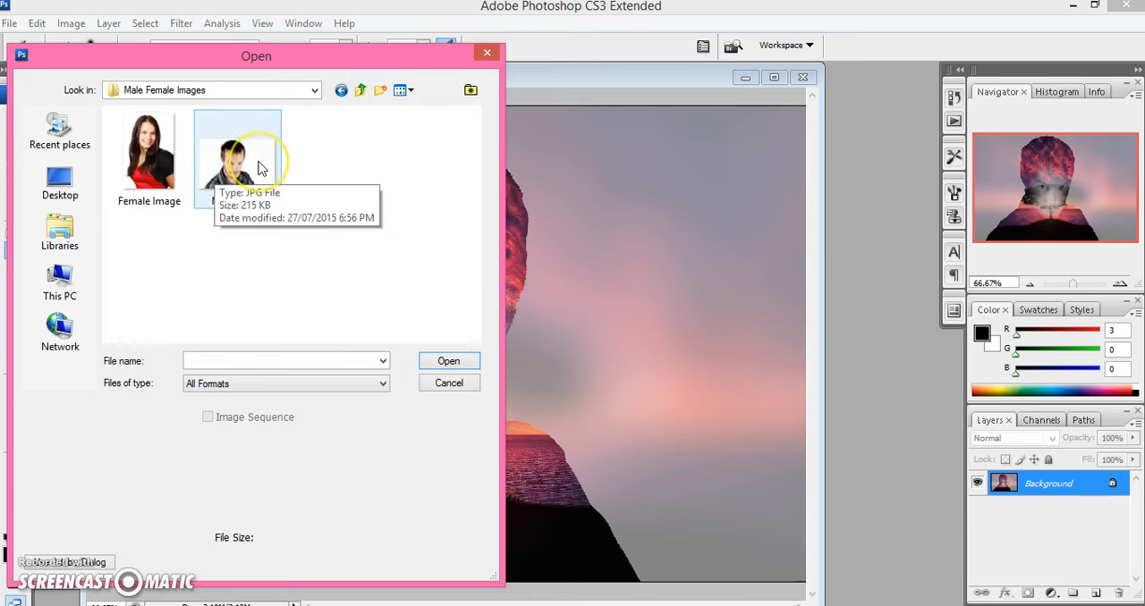
- Open the Male Image photo from the Male Female Images folder and move its window over the 2.jpg document
double_click(260, 168)
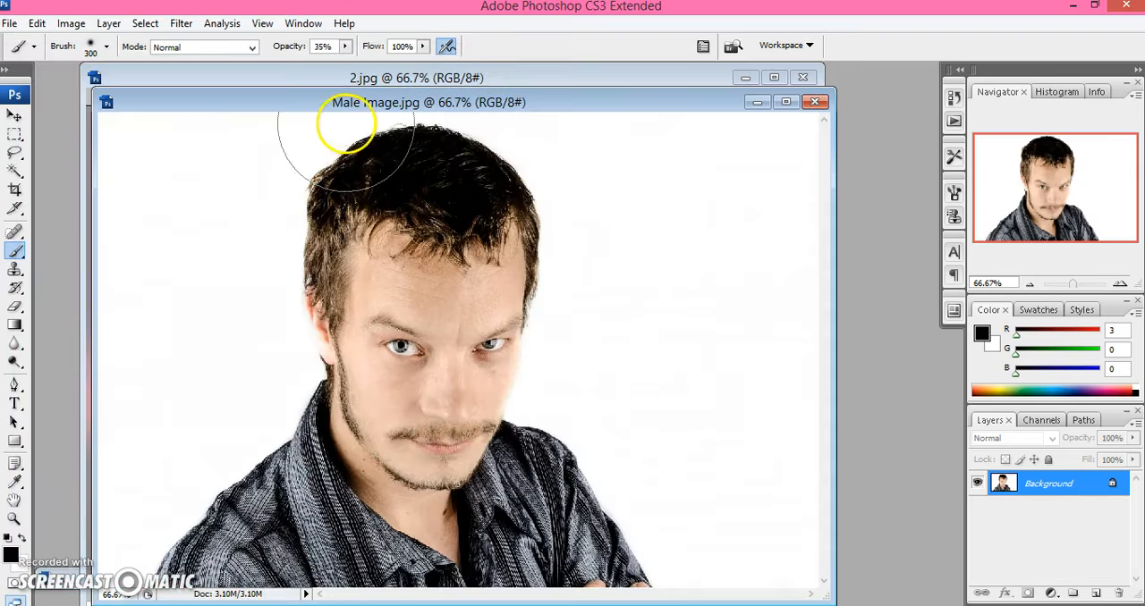
left_click_drag(358, 102, 360, 81)
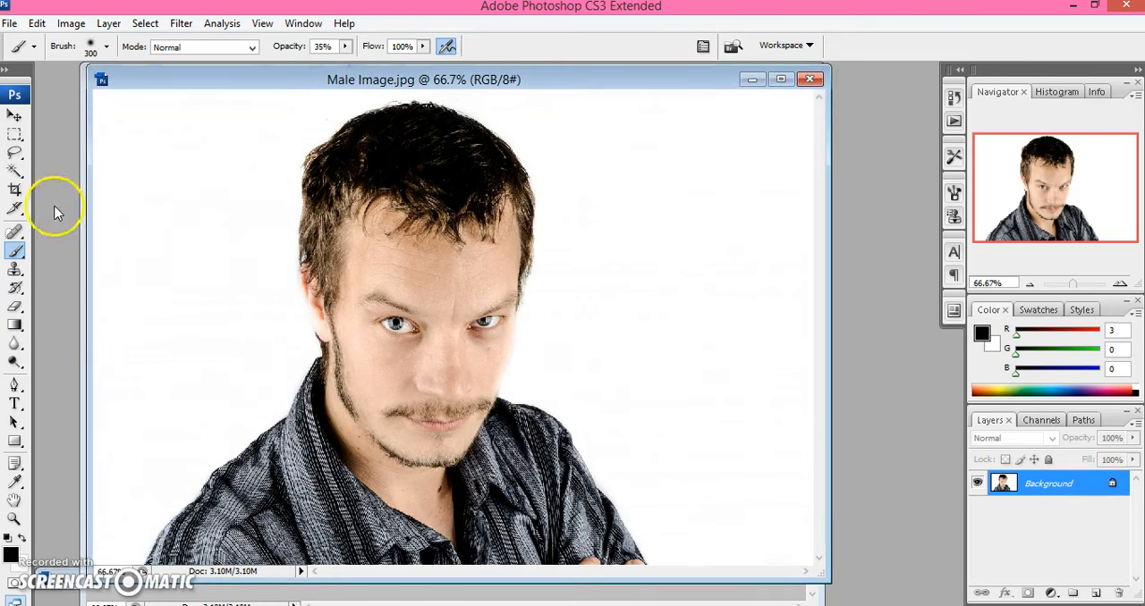
- Select the white backdrop around the man with the Magic Wand at tolerance 32, and invert the selection onto him
left_click(15, 177)
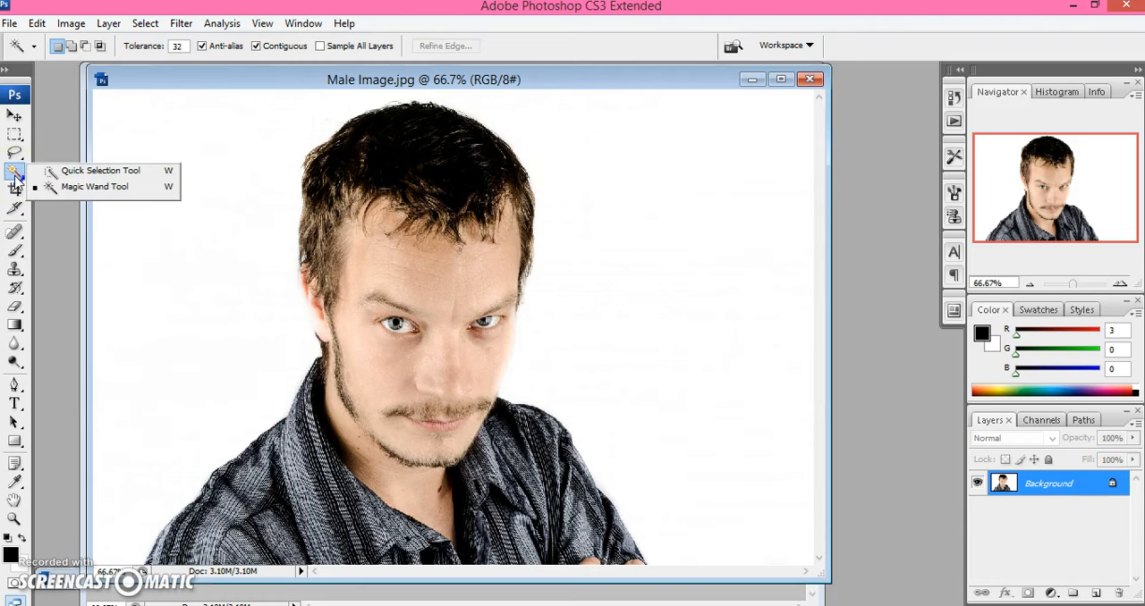
left_click(67, 174)
left_click(18, 170)
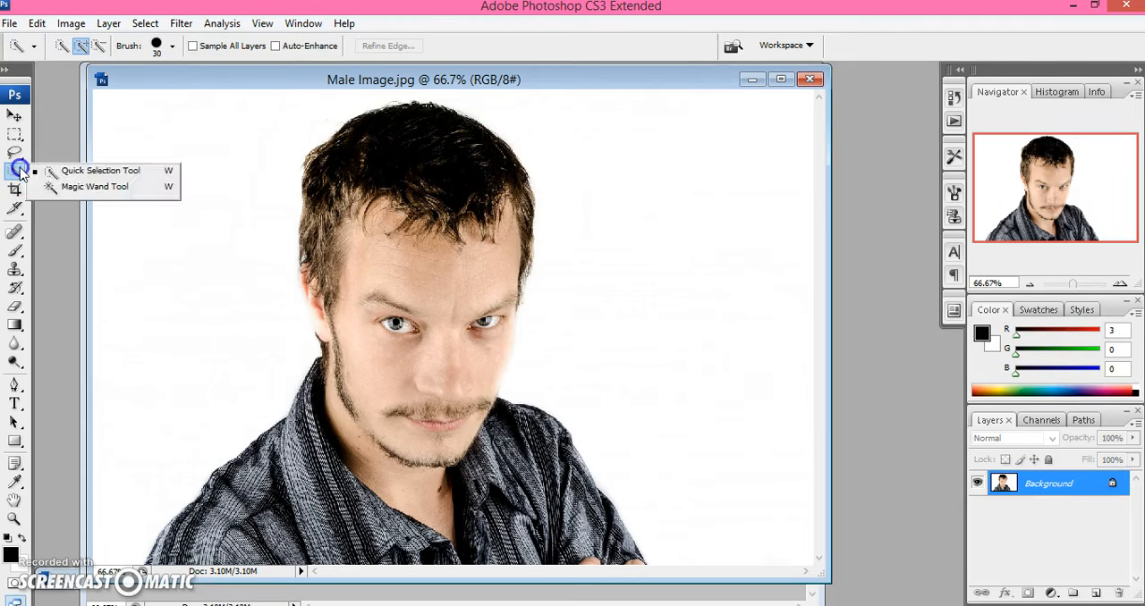
left_click(76, 188)
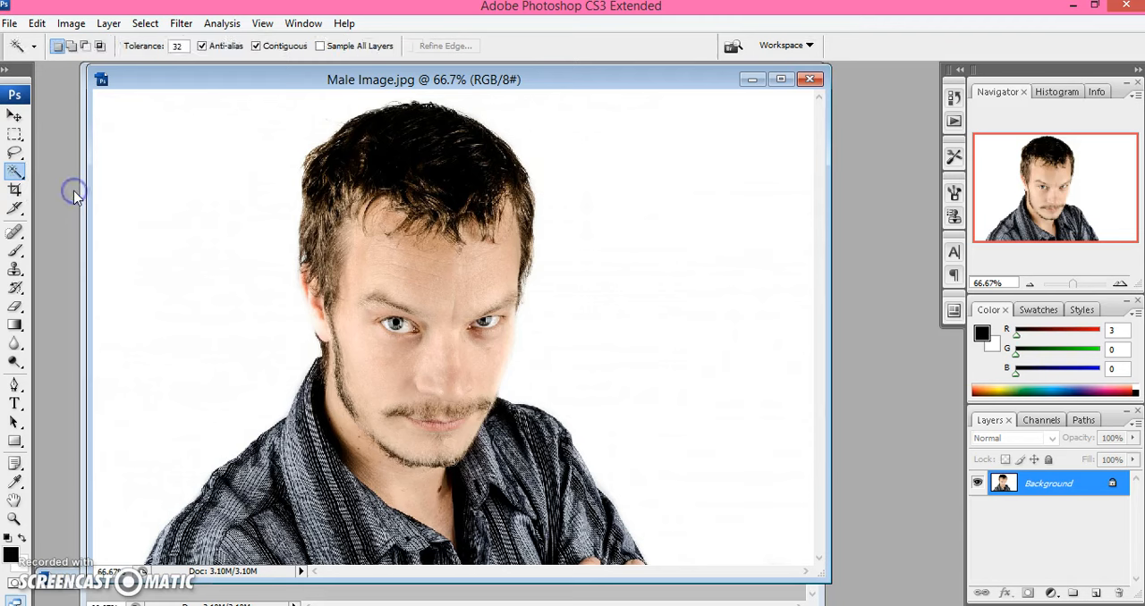
left_click(197, 240)
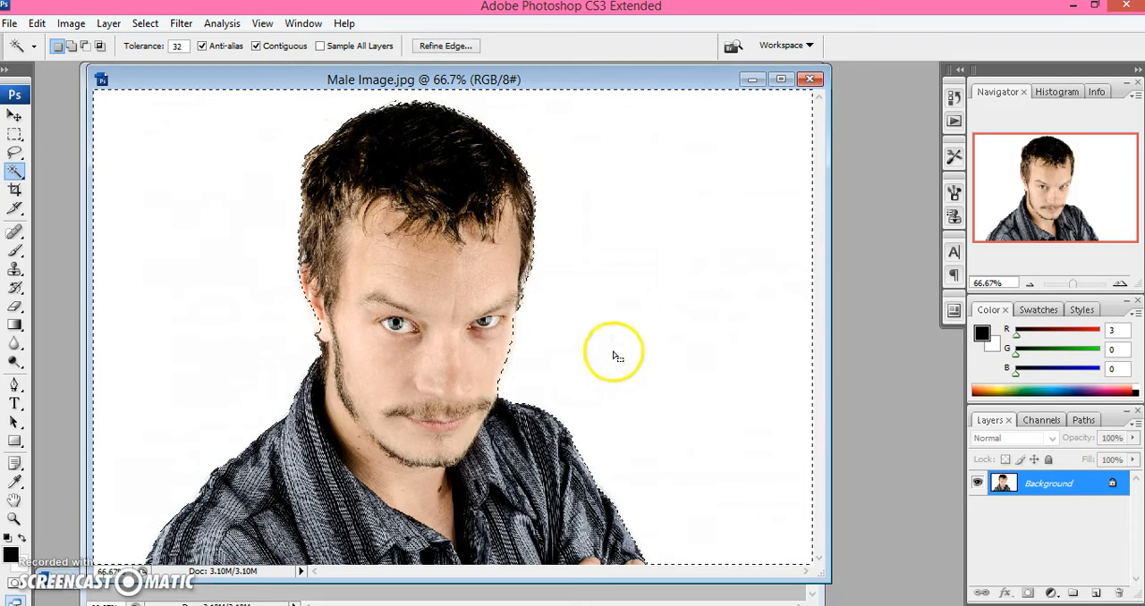
left_click(576, 137)
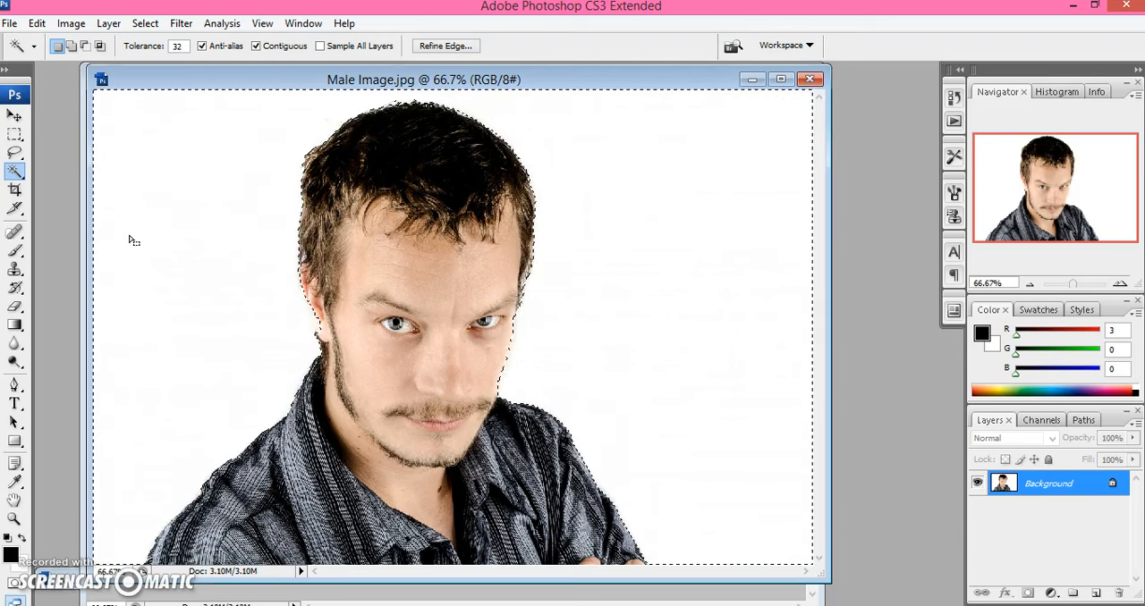
left_click(284, 221)
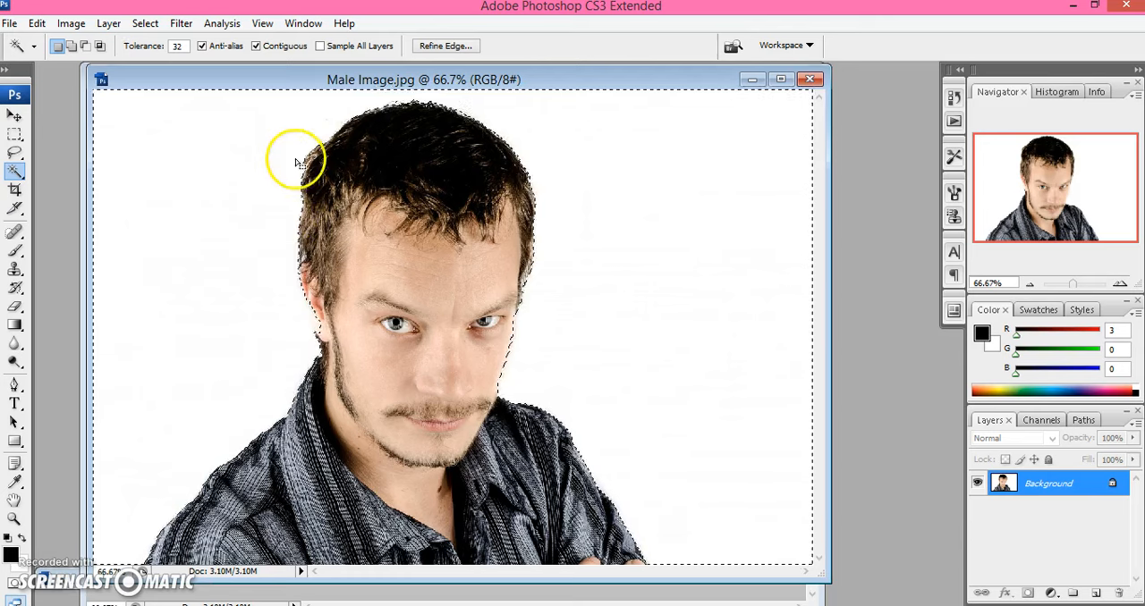
left_click(146, 27)
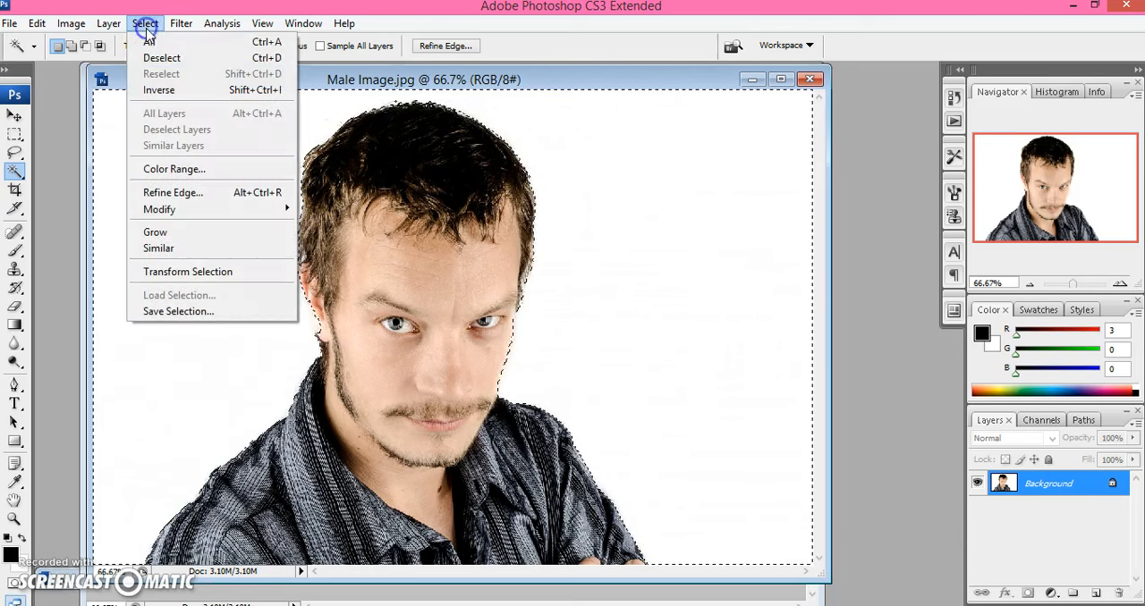
left_click(178, 91)
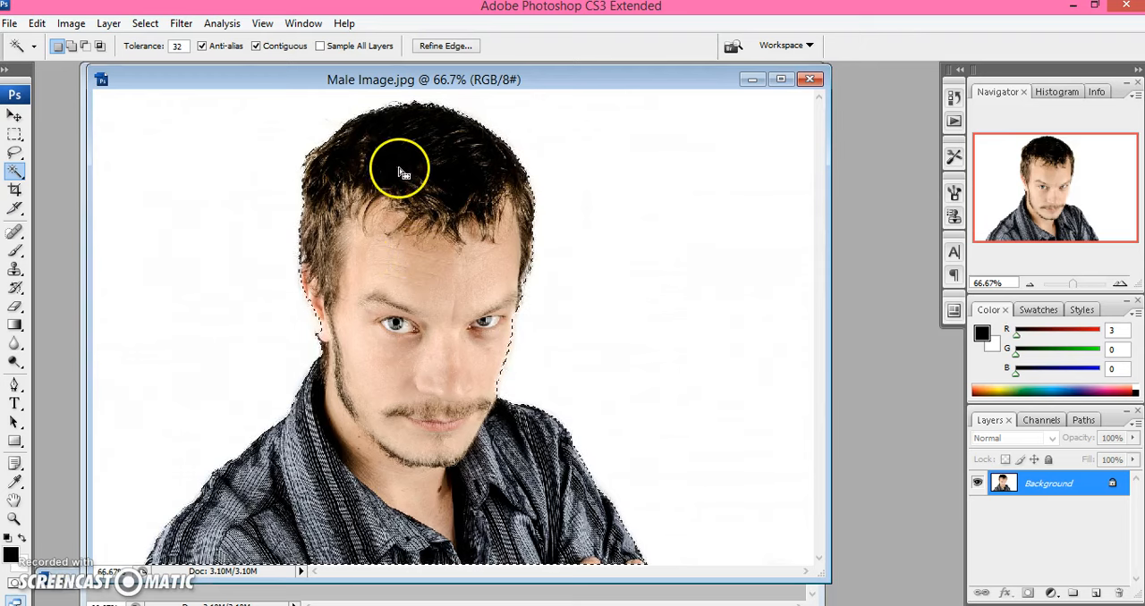
- Copy the selected man and paste him onto a new layer above the Background
left_click(37, 23)
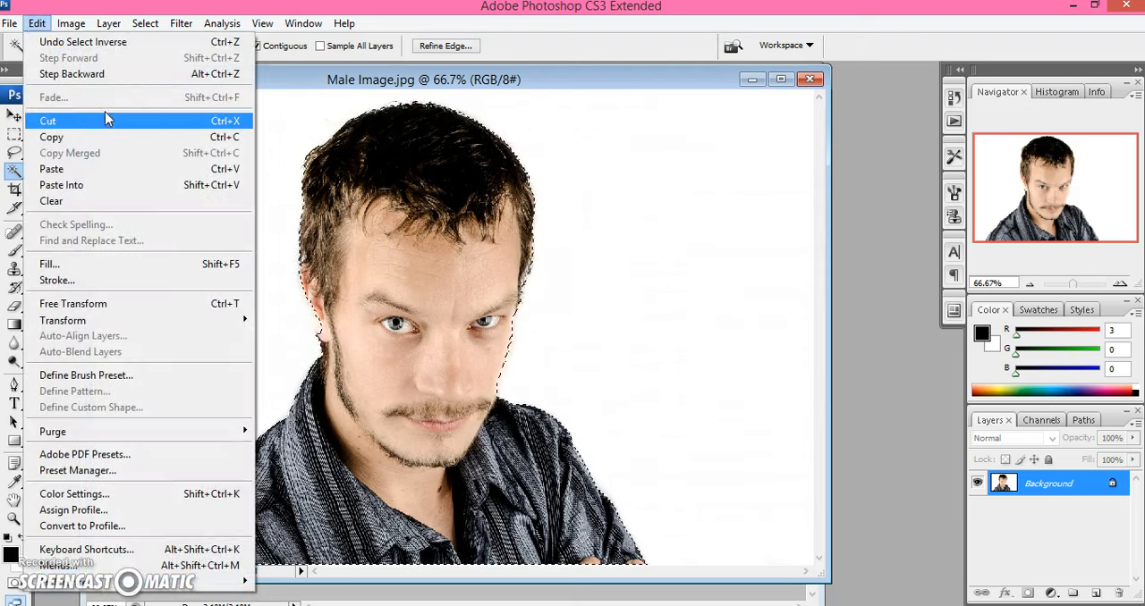
left_click(112, 139)
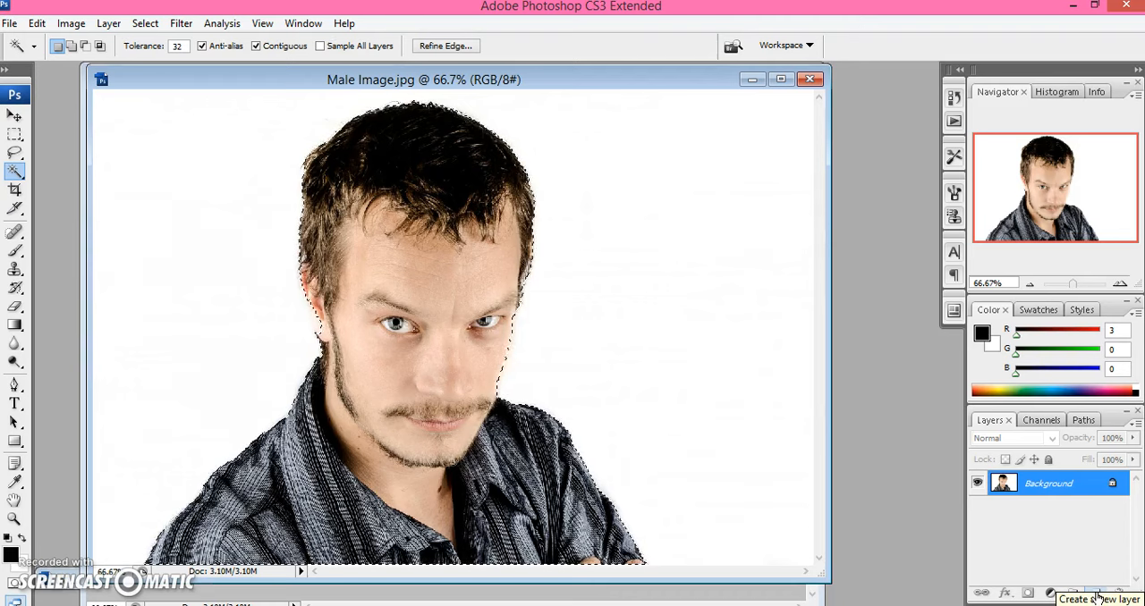
left_click(1095, 596)
double_click(1042, 484)
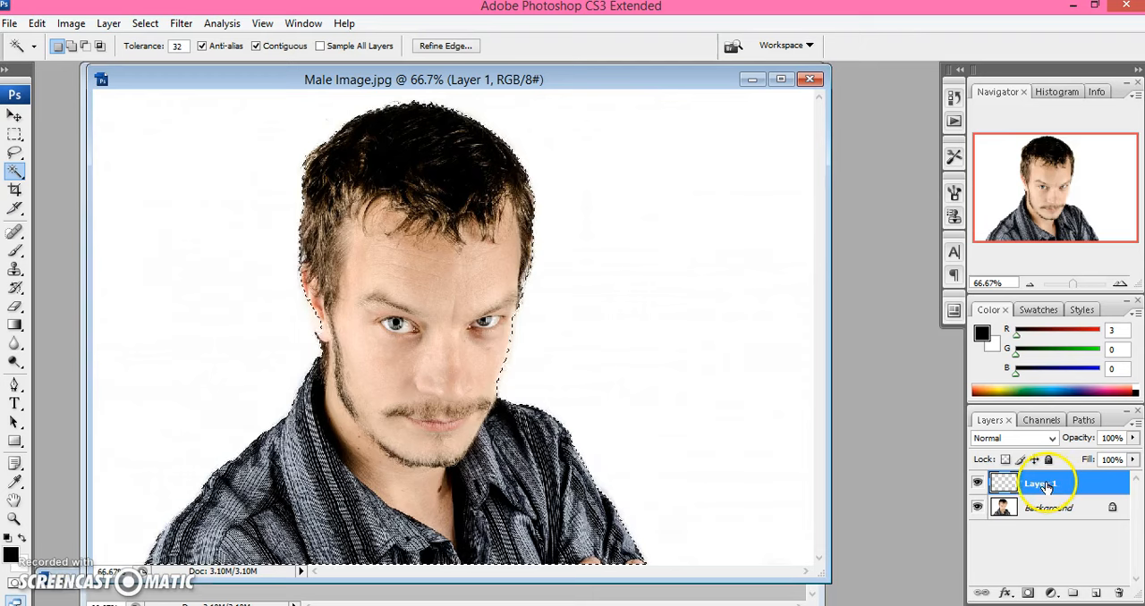
left_click(36, 23)
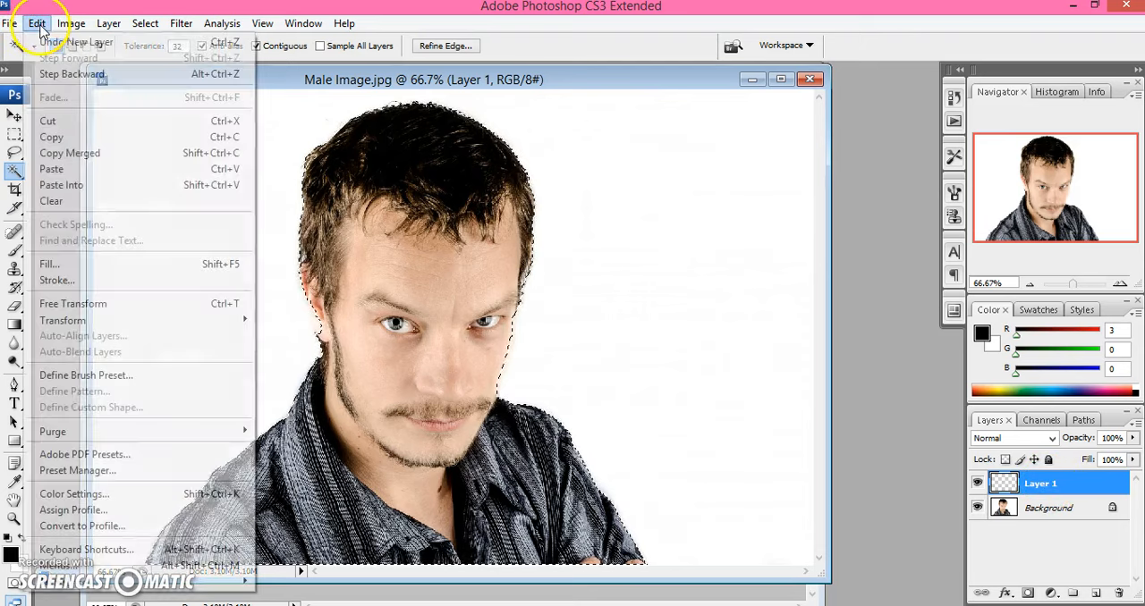
left_click(103, 170)
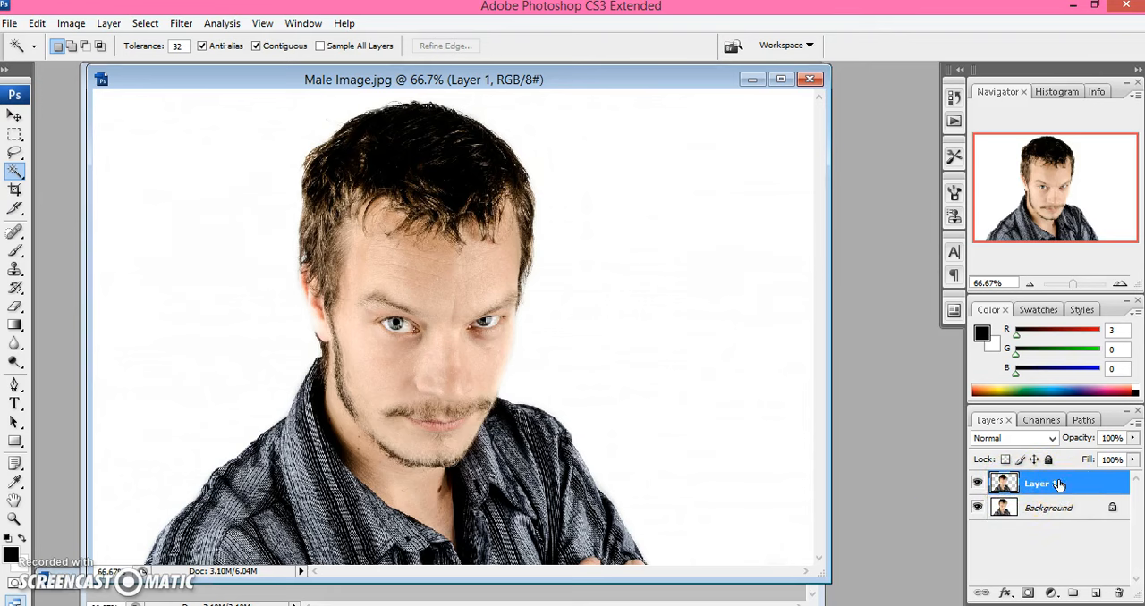
- Fill the Background layer with white, using Normal mode at 100% opacity
left_click(1050, 510)
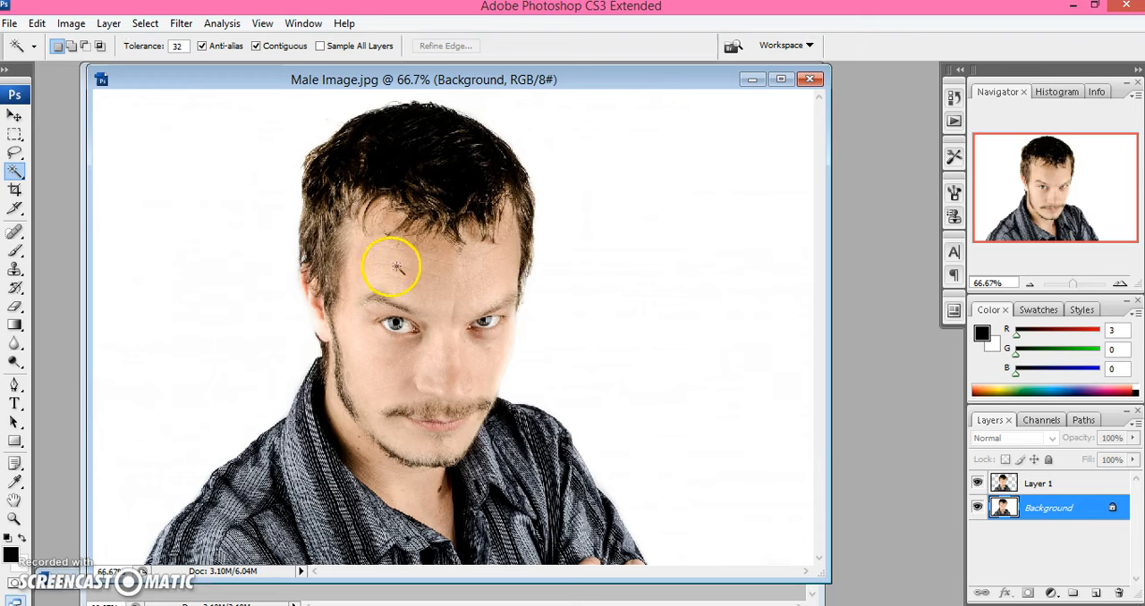
left_click(35, 24)
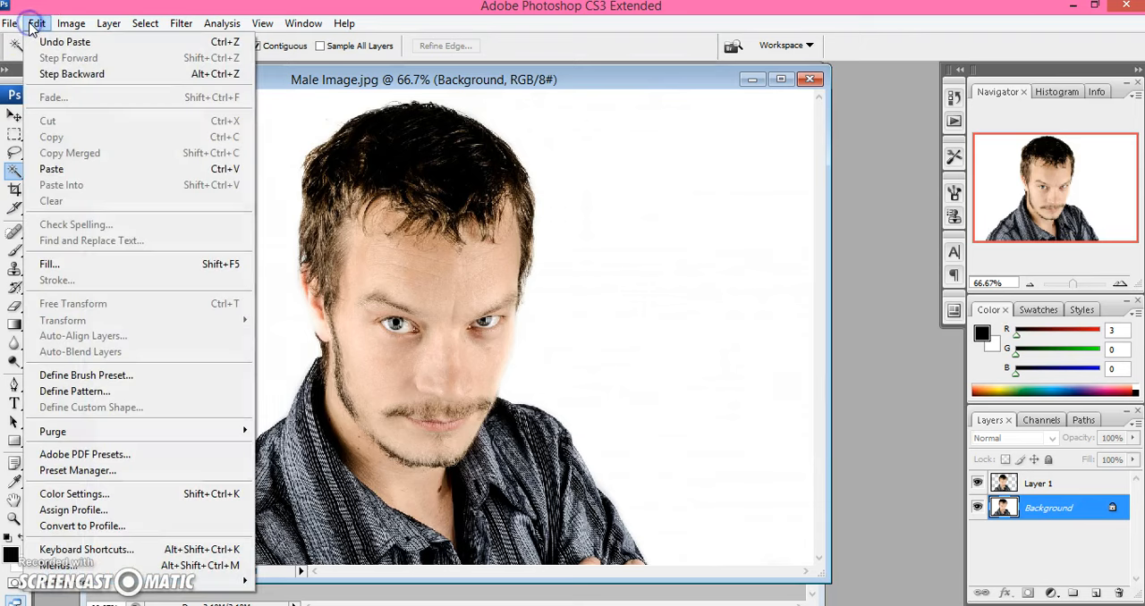
left_click(123, 264)
left_click_drag(521, 141, 666, 117)
left_click(711, 157)
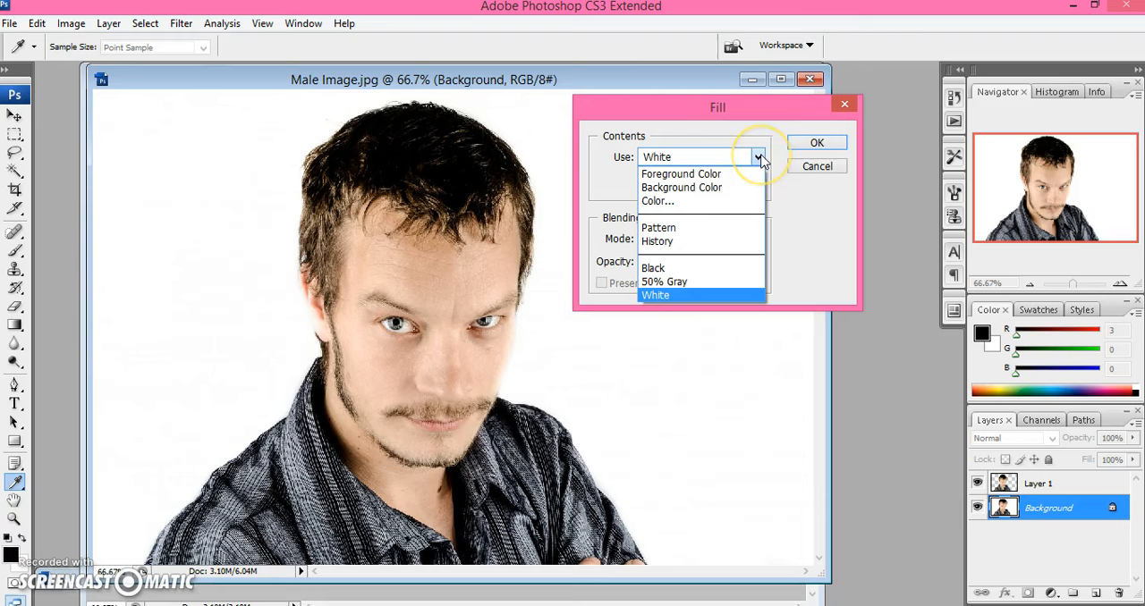
left_click(682, 296)
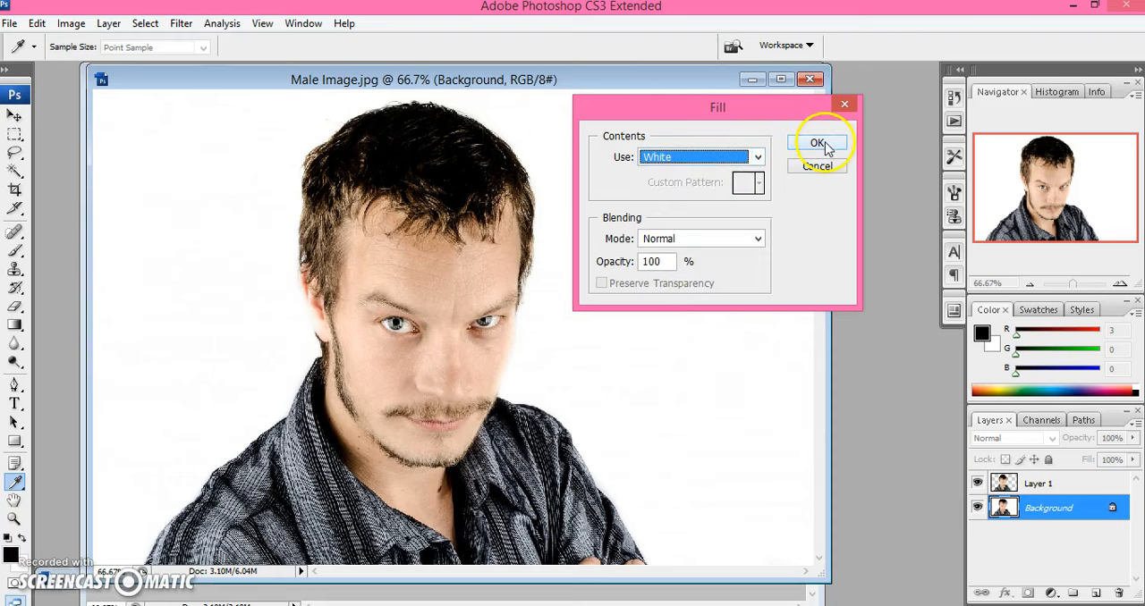
left_click(818, 144)
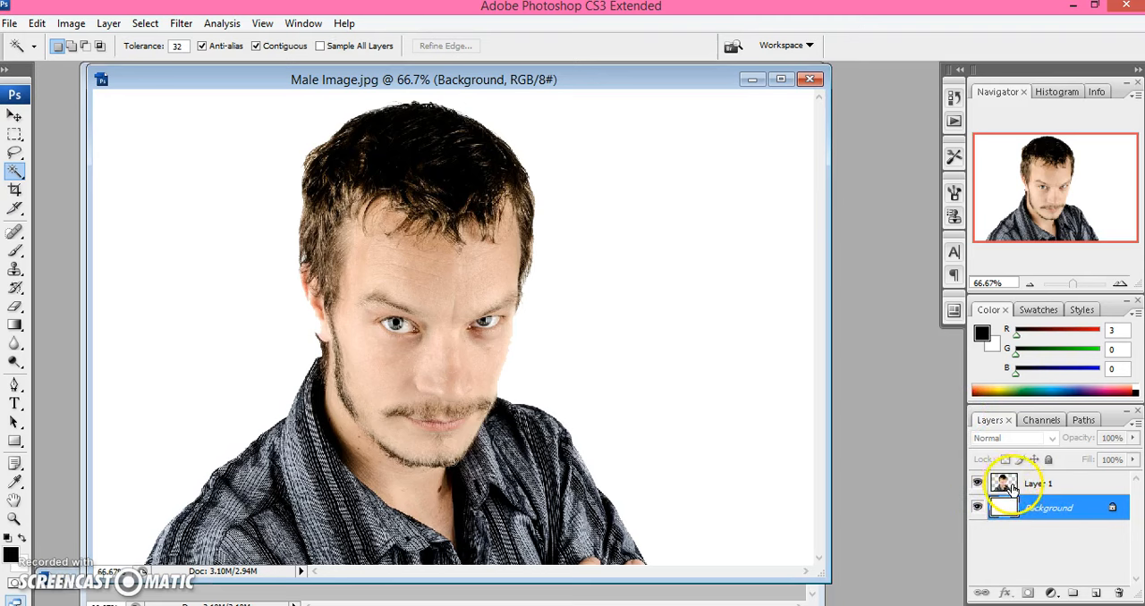
- Desaturate the man's cutout on Layer 1 to make it black and white
left_click(1040, 485)
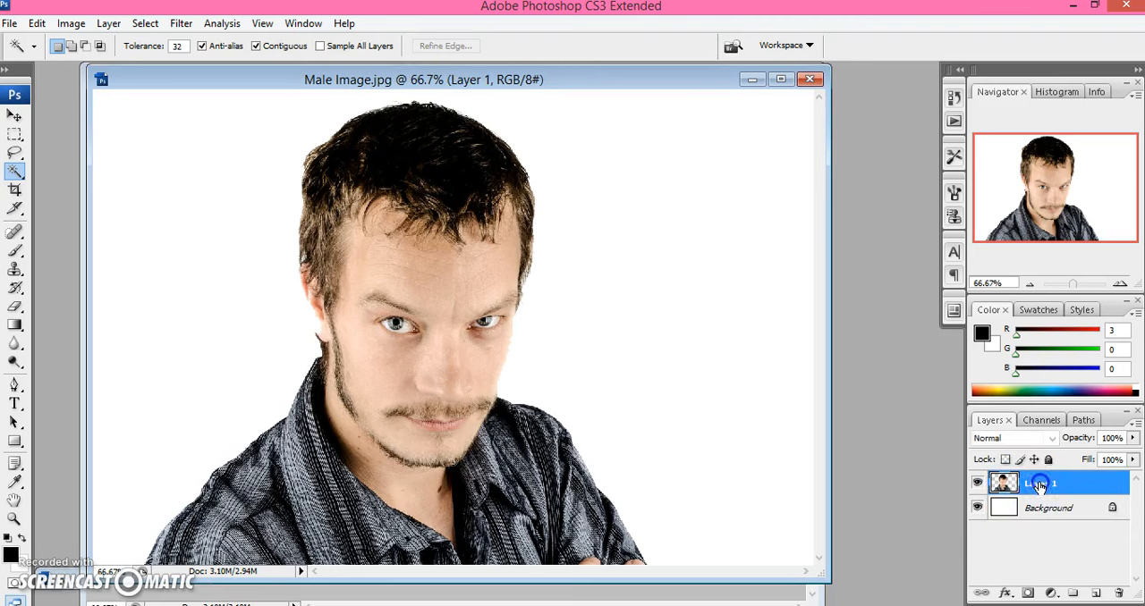
left_click(1069, 490)
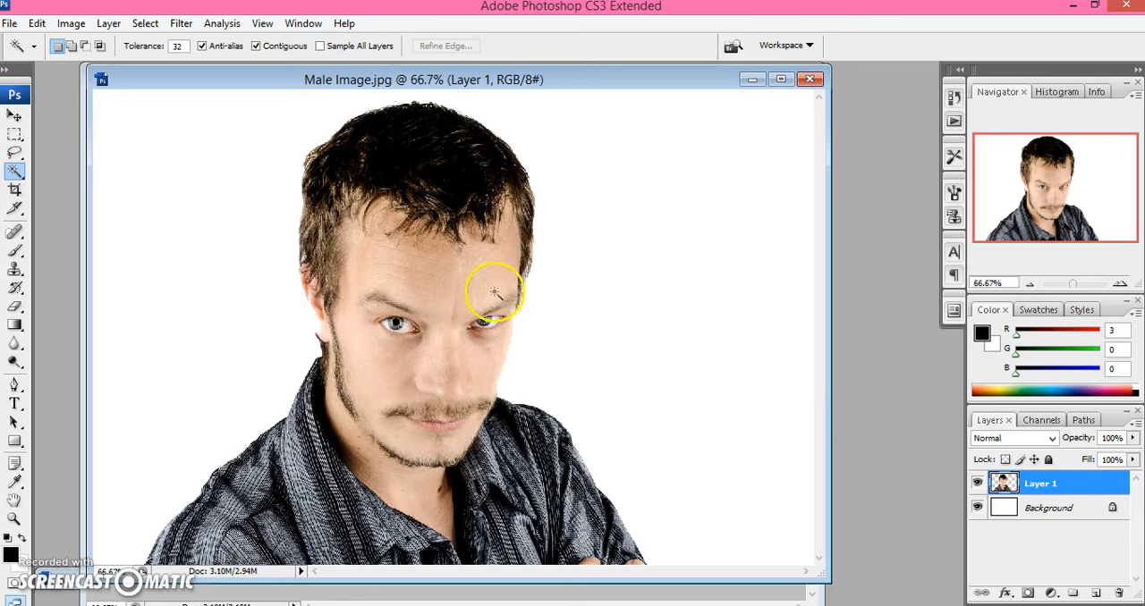
left_click(8, 23)
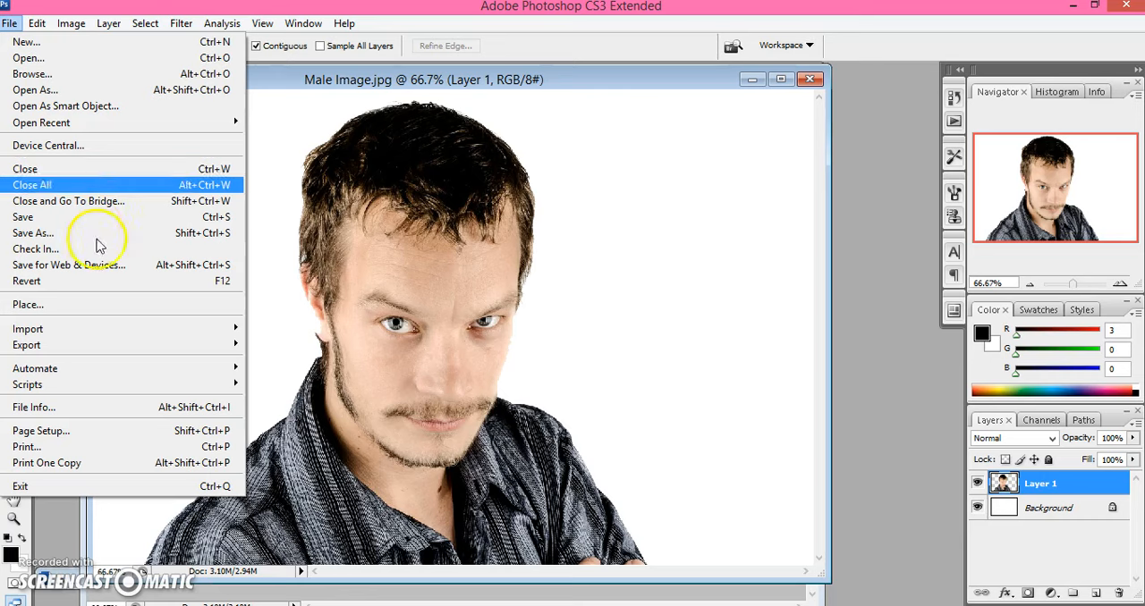
left_click(363, 80)
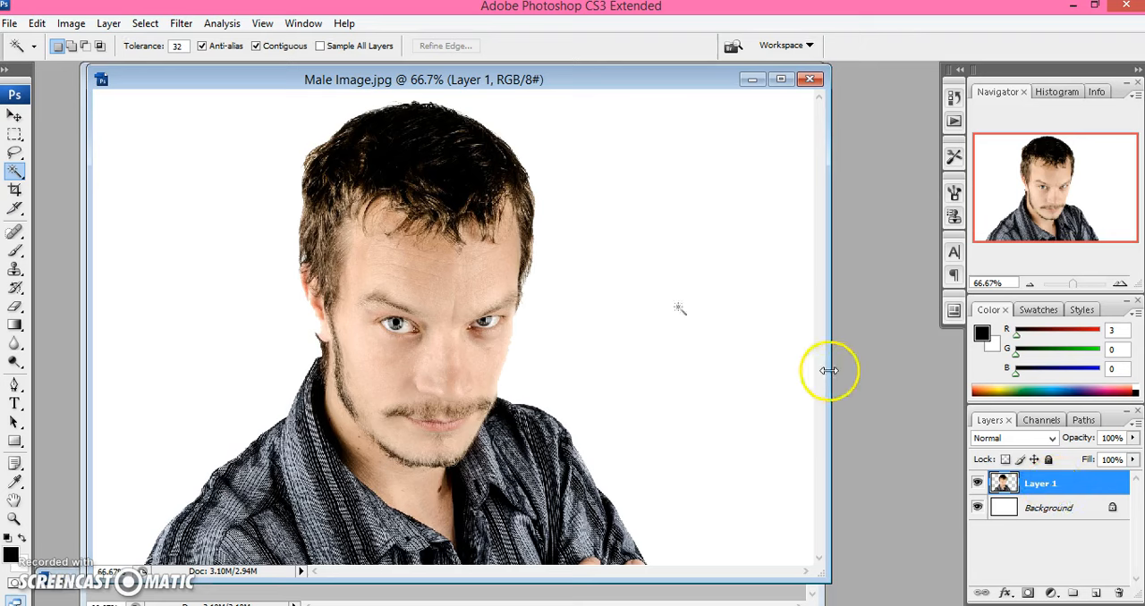
left_click(72, 23)
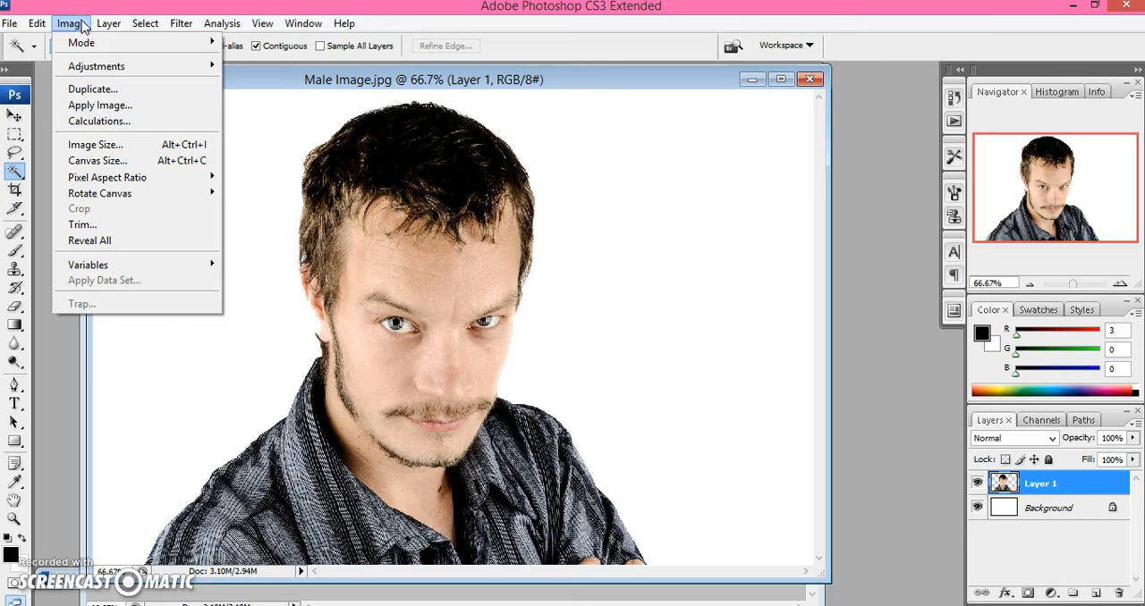
mouse_move(95, 70)
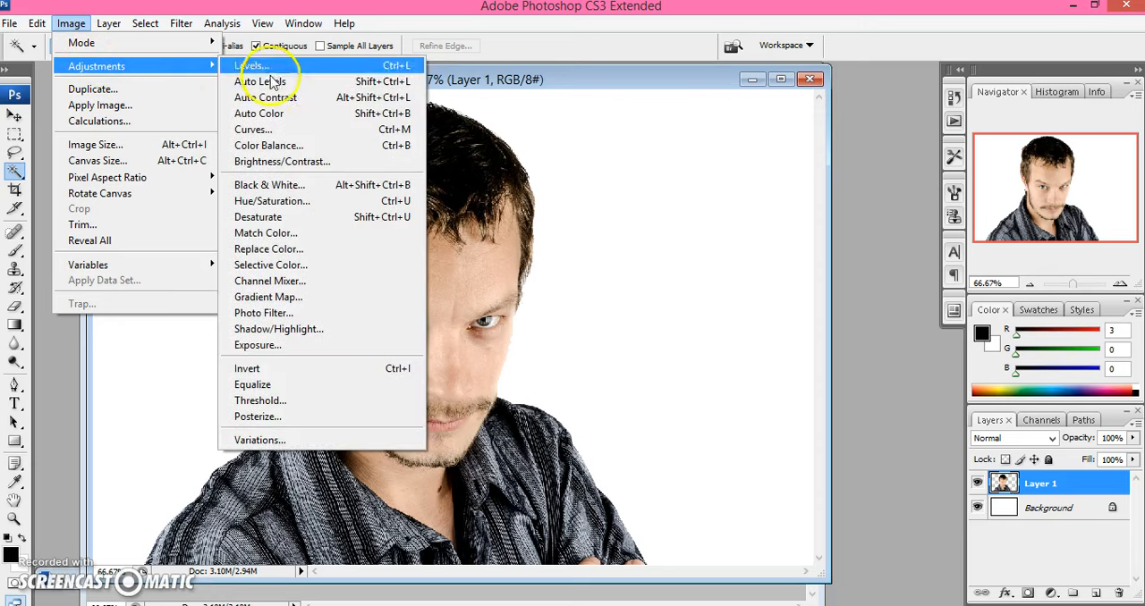
left_click(284, 223)
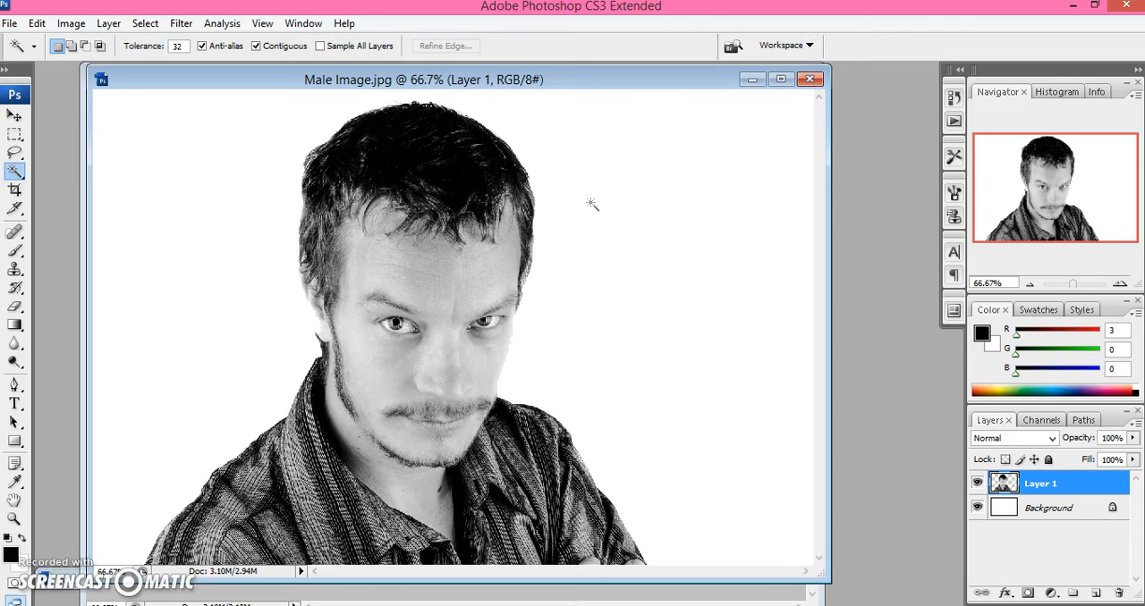
left_click(689, 146)
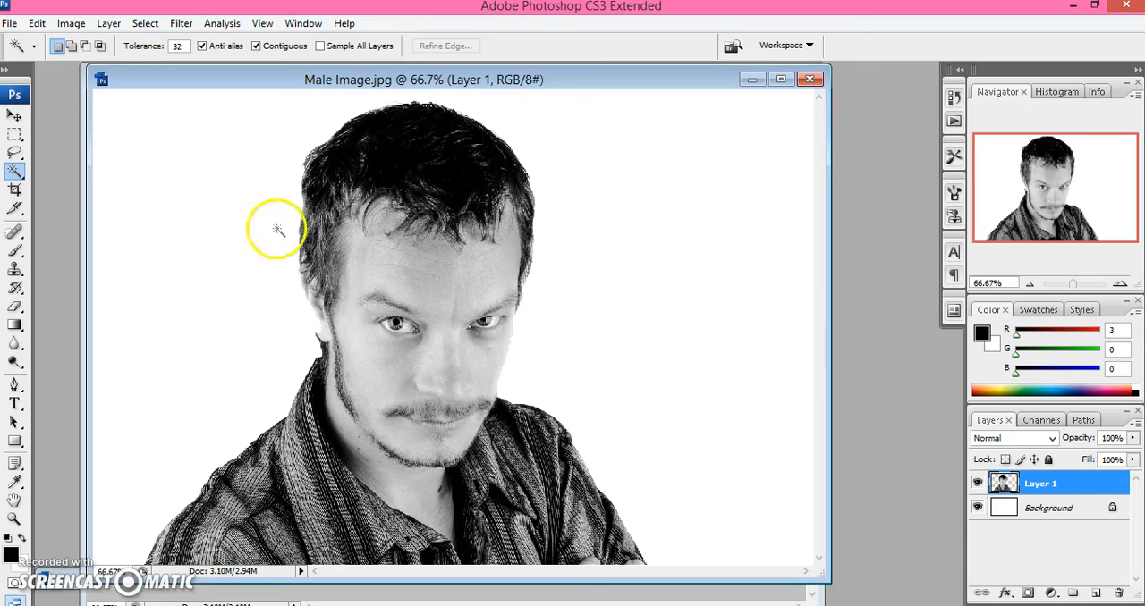
- Place the red sunset tree image amazing-736885_1280 from the Landscape Images folder into the portrait document
left_click(9, 24)
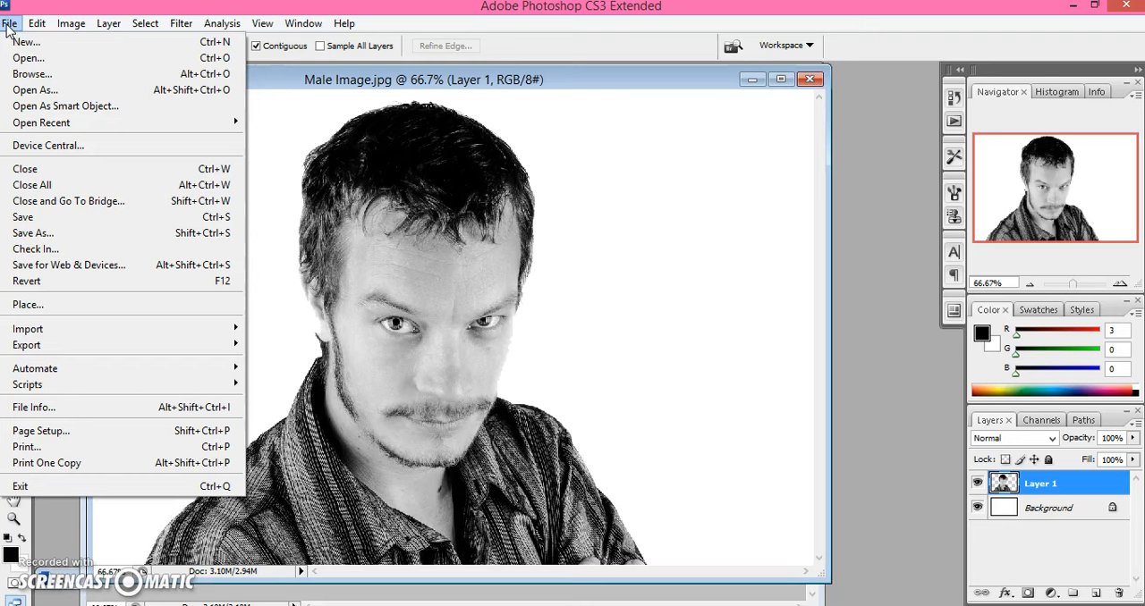
left_click(55, 305)
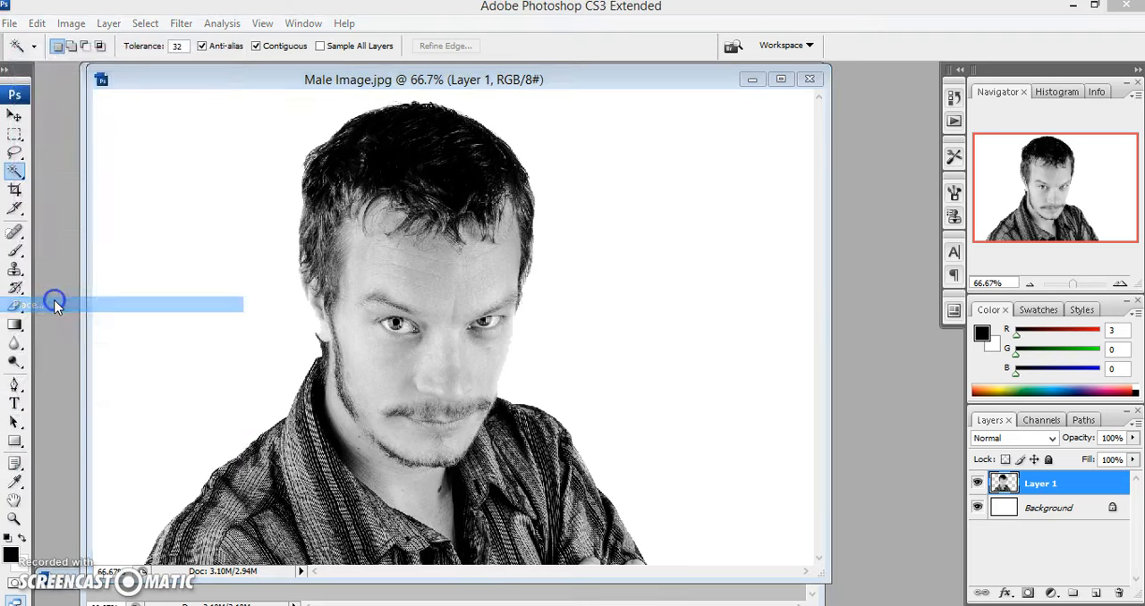
left_click(355, 84)
double_click(240, 132)
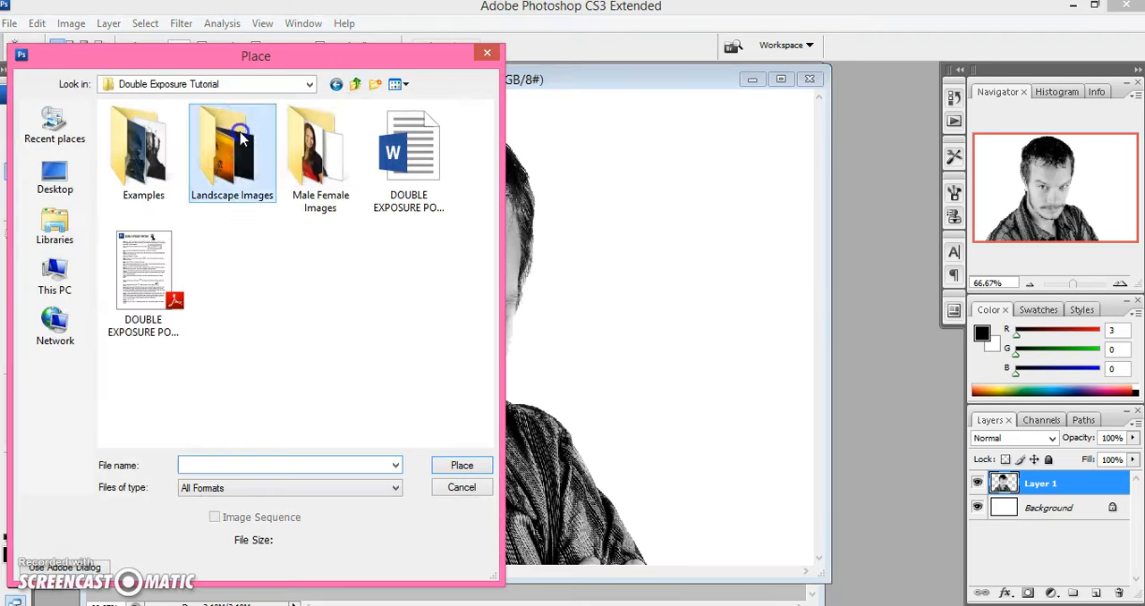
left_click(158, 170)
double_click(158, 170)
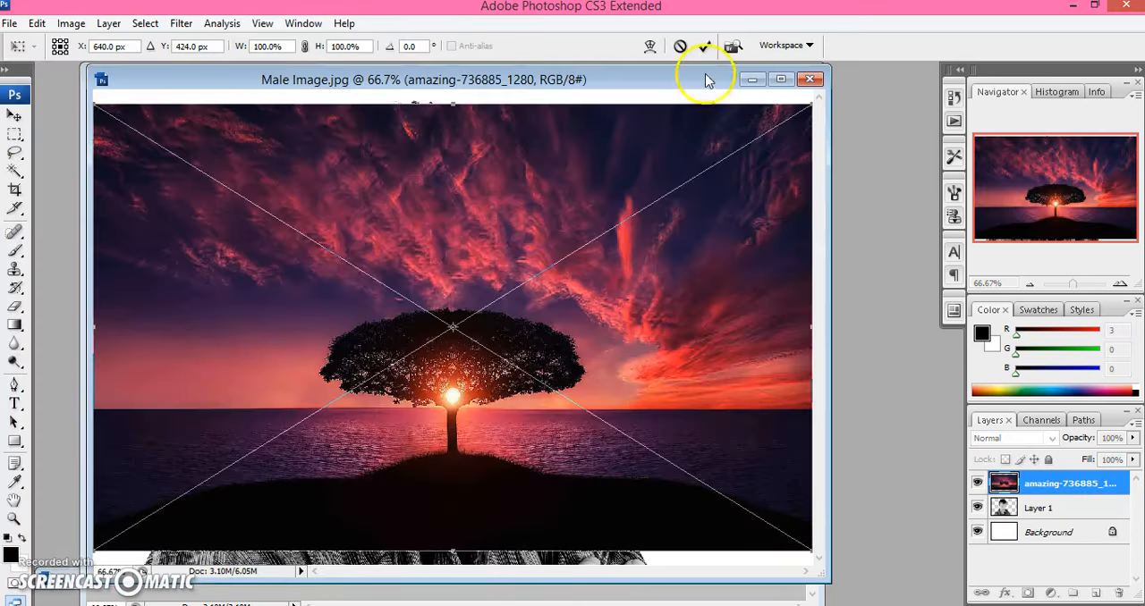
- Maximize the document window, then reposition the placed sunset image and scale it to about 107.6% so it covers the whole canvas
left_click(770, 82)
left_click_drag(448, 253, 414, 270)
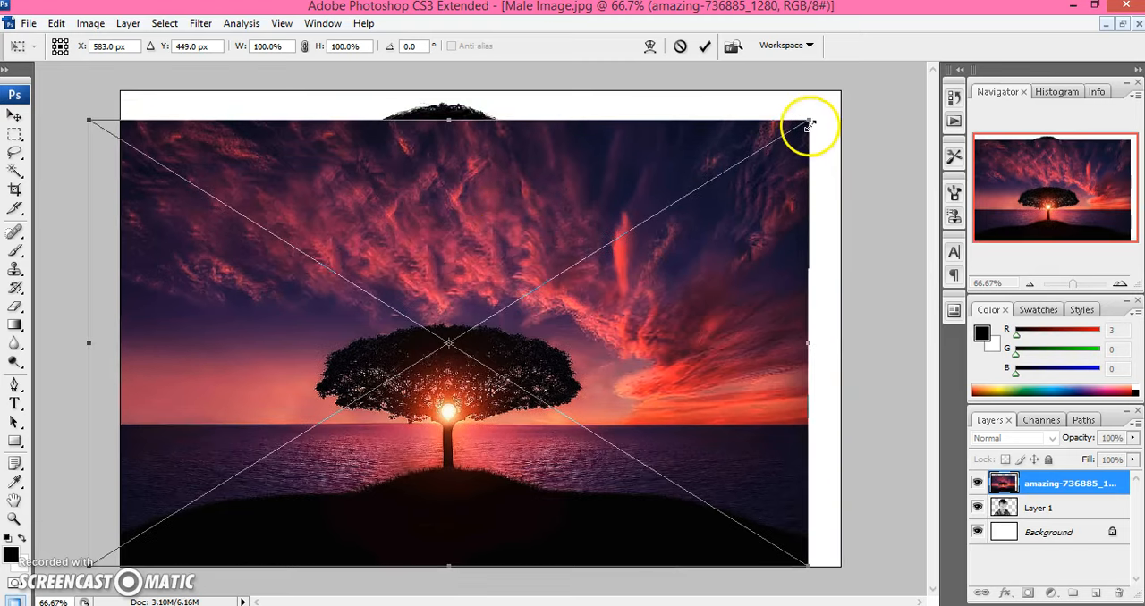
left_click_drag(807, 121, 864, 88)
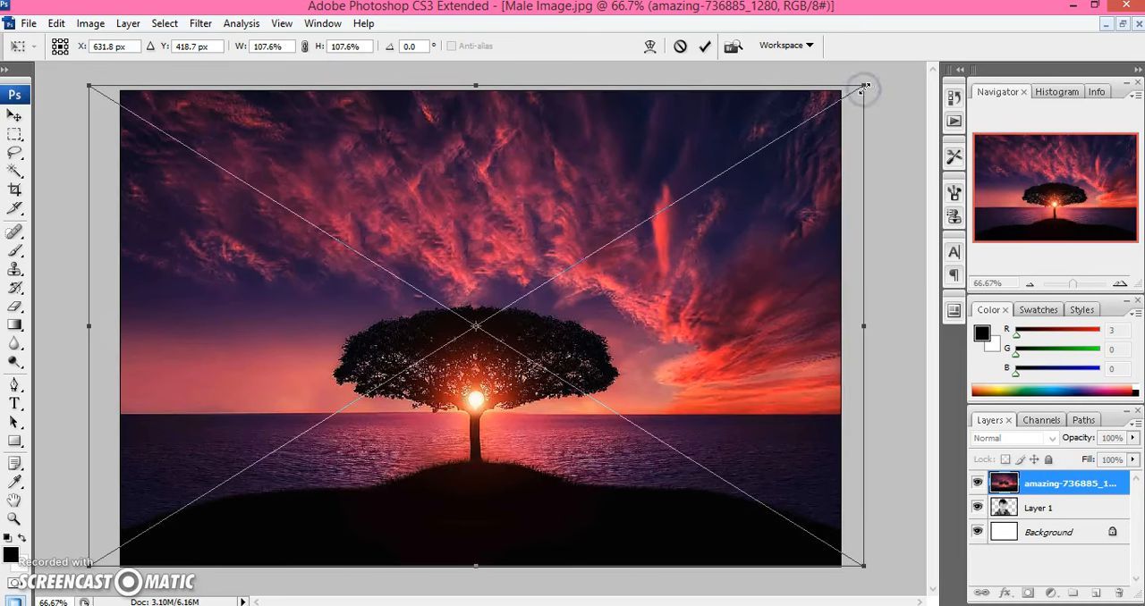
key("w")
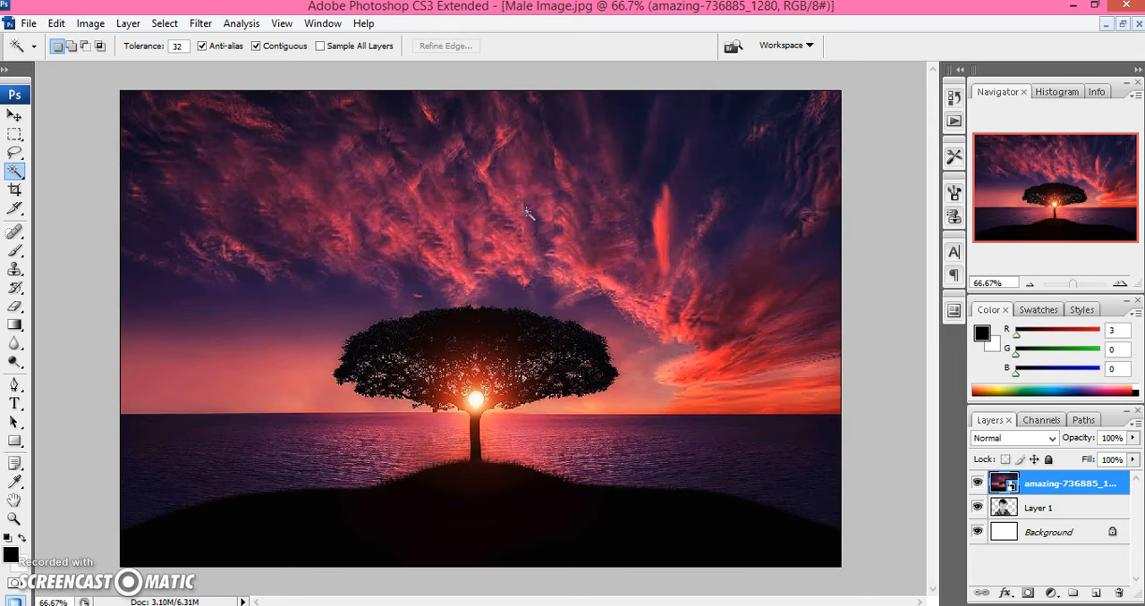
- Clip the amazing-736885_1280 sunset layer to the man's cutout on Layer 1 with a clipping mask
left_click(14, 117)
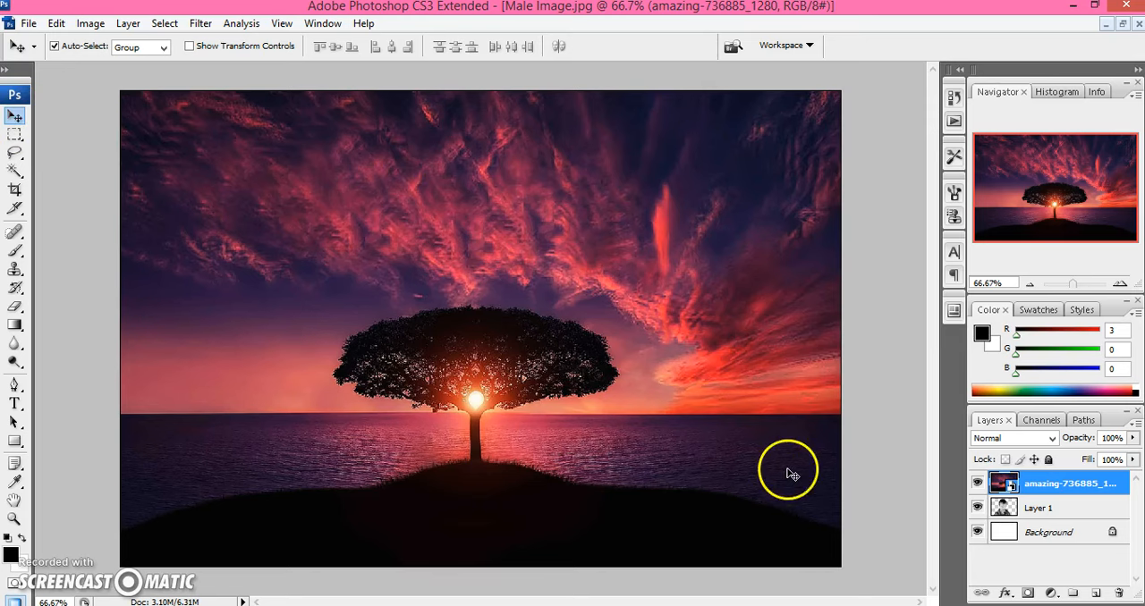
right_click(1052, 488)
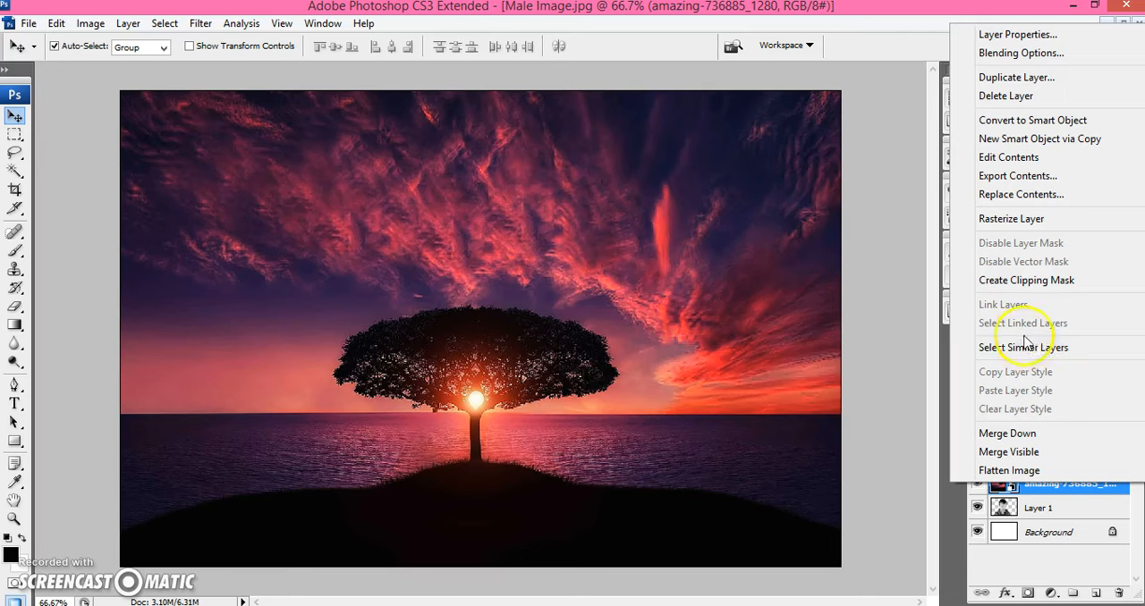
left_click(1020, 283)
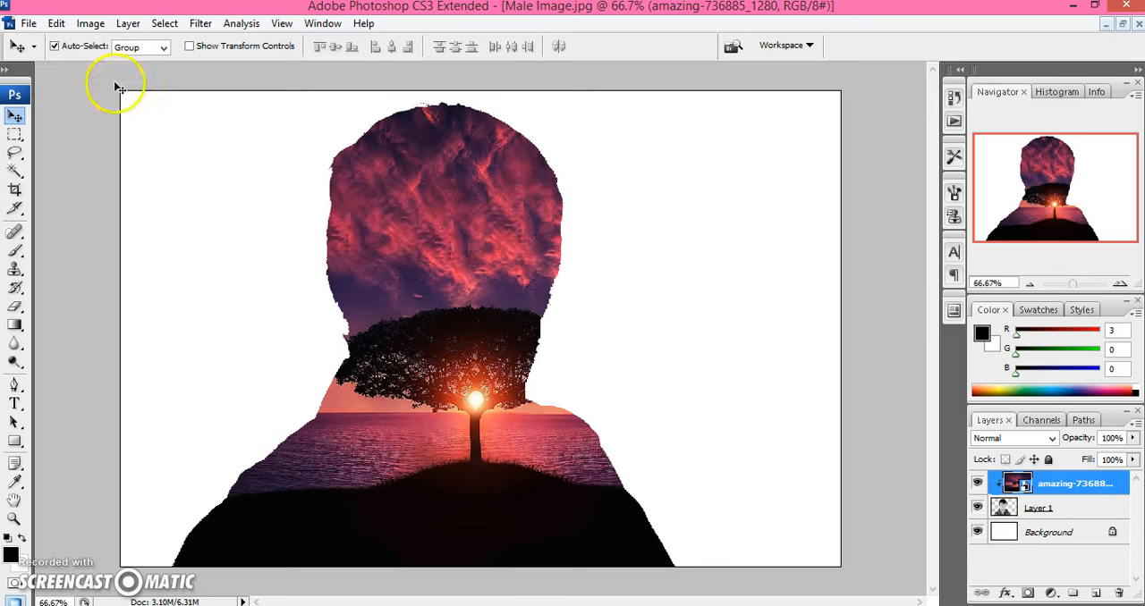
- Reposition the clipped sunset image within the silhouette to about X 539 px, Y 433.5 px, keeping its 107.6% scale
left_click(56, 23)
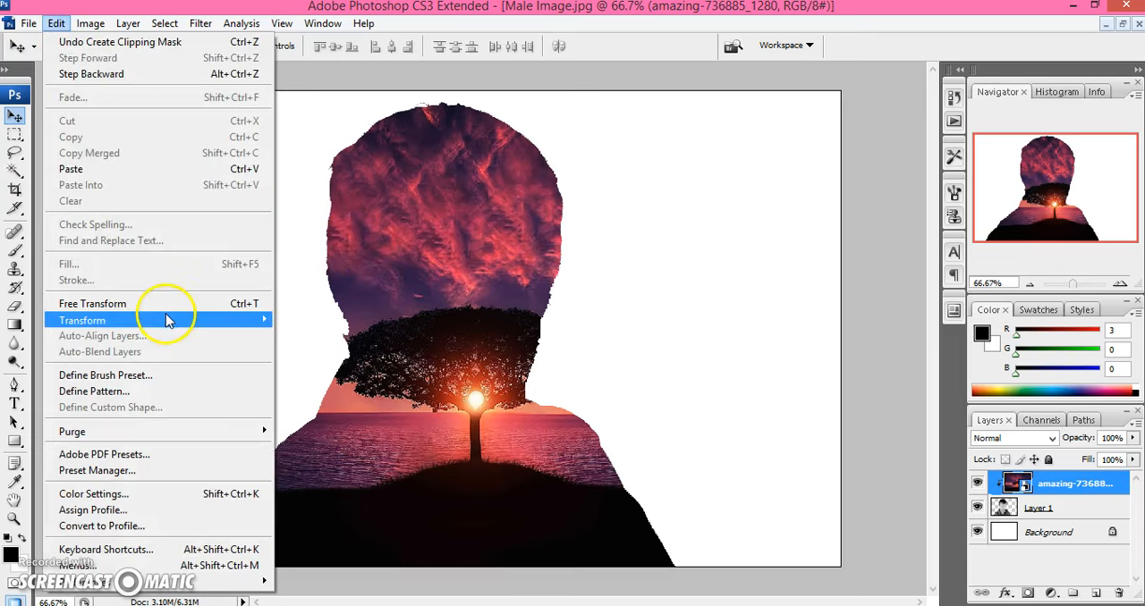
mouse_move(268, 320)
left_click(320, 351)
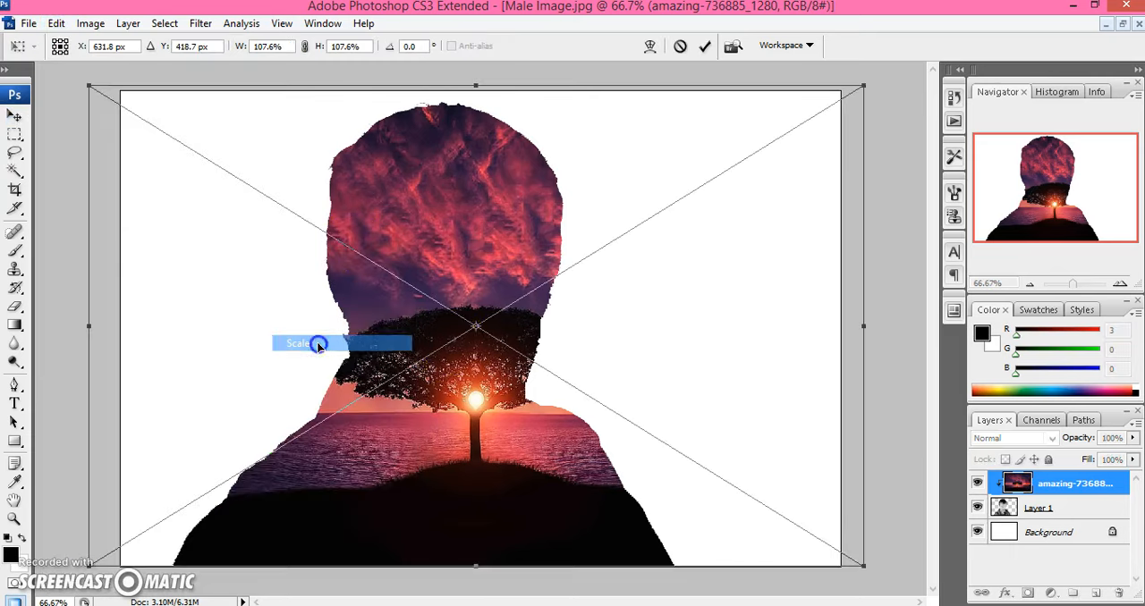
left_click_drag(445, 329, 402, 356)
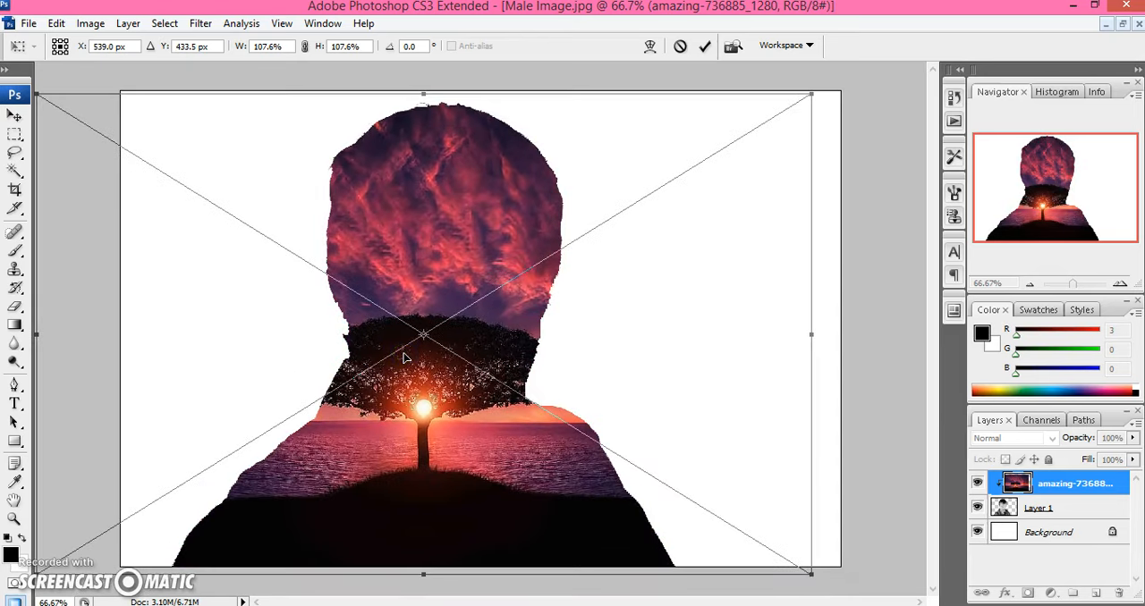
key("Return")
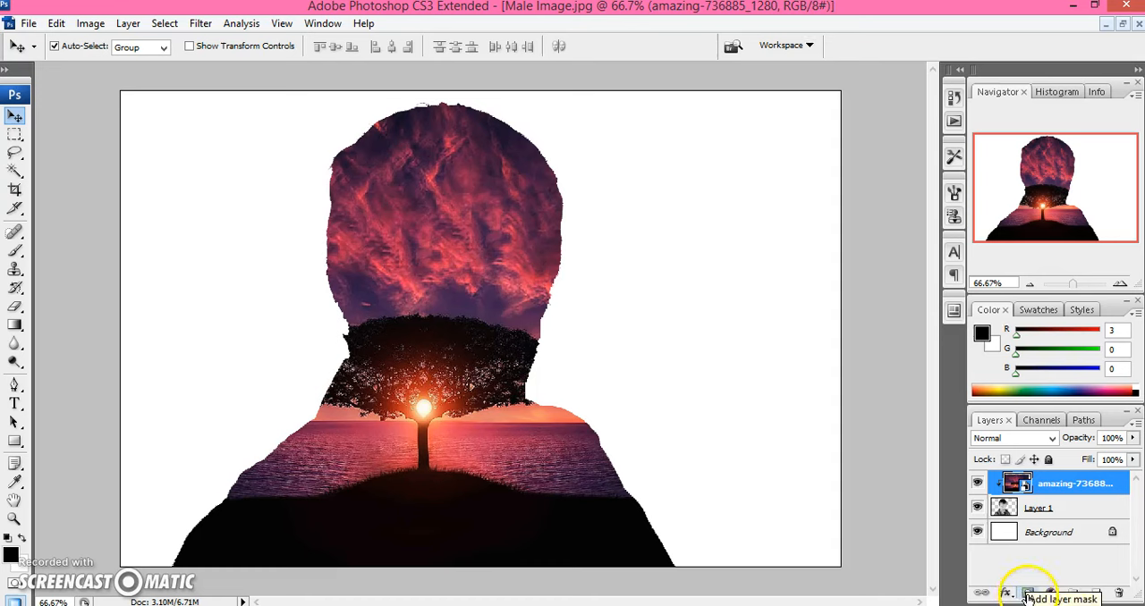
- Add a layer mask to the clipped sunset layer and set the Brush tool's opacity to 40%
left_click(1026, 595)
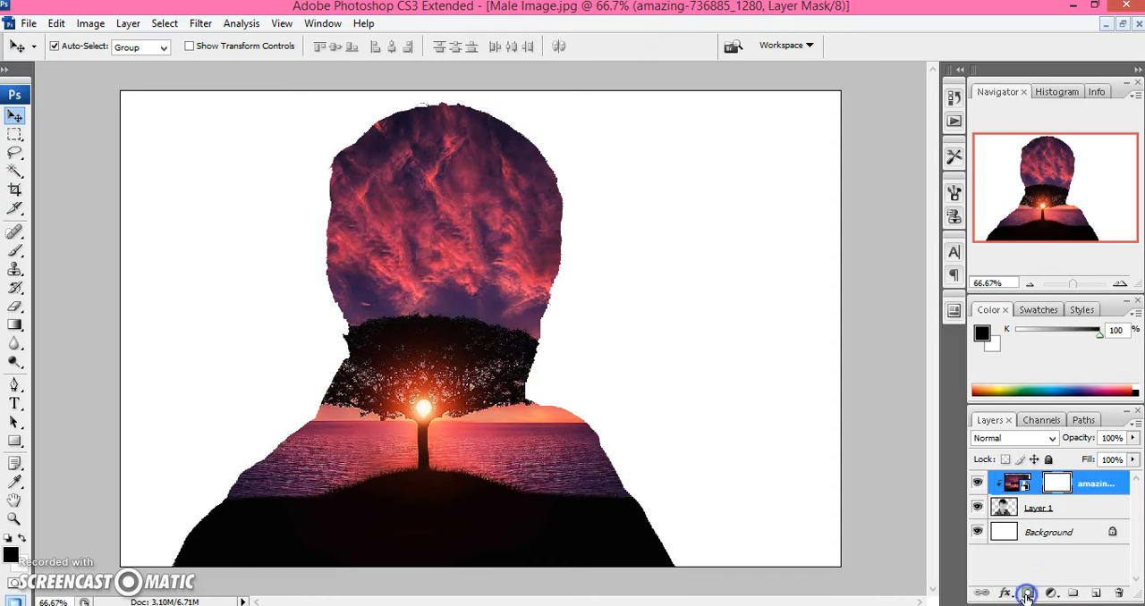
left_click(400, 416)
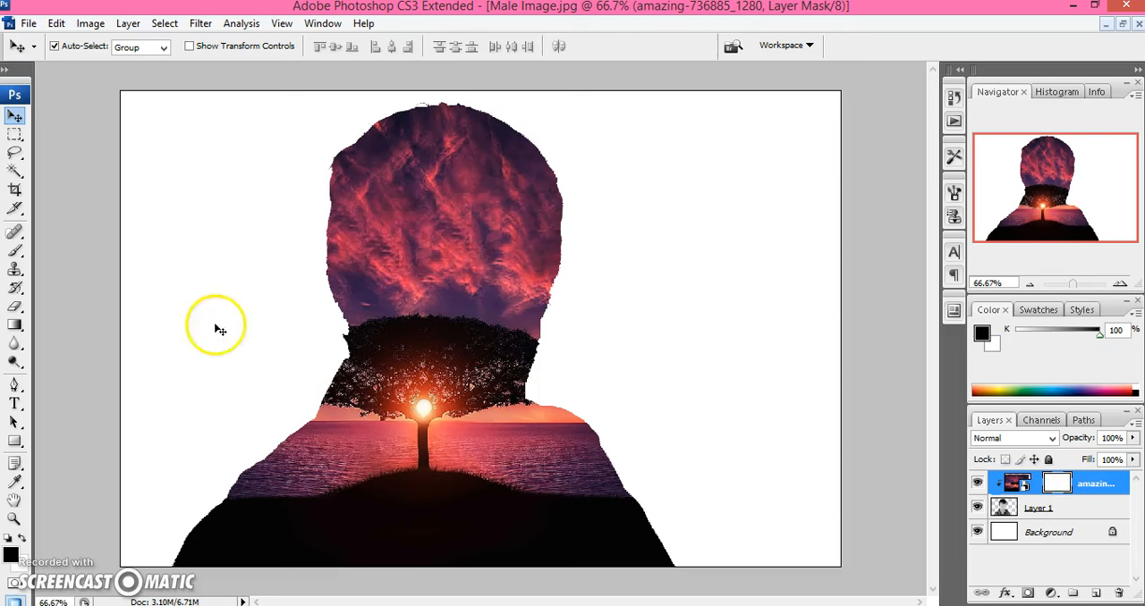
left_click(14, 253)
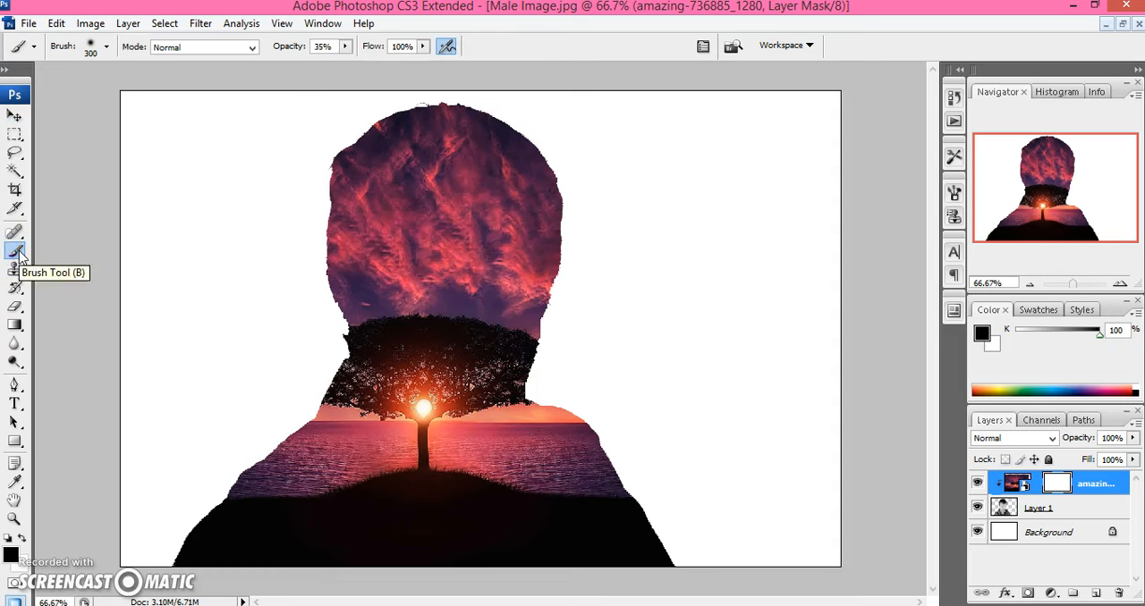
left_click(14, 117)
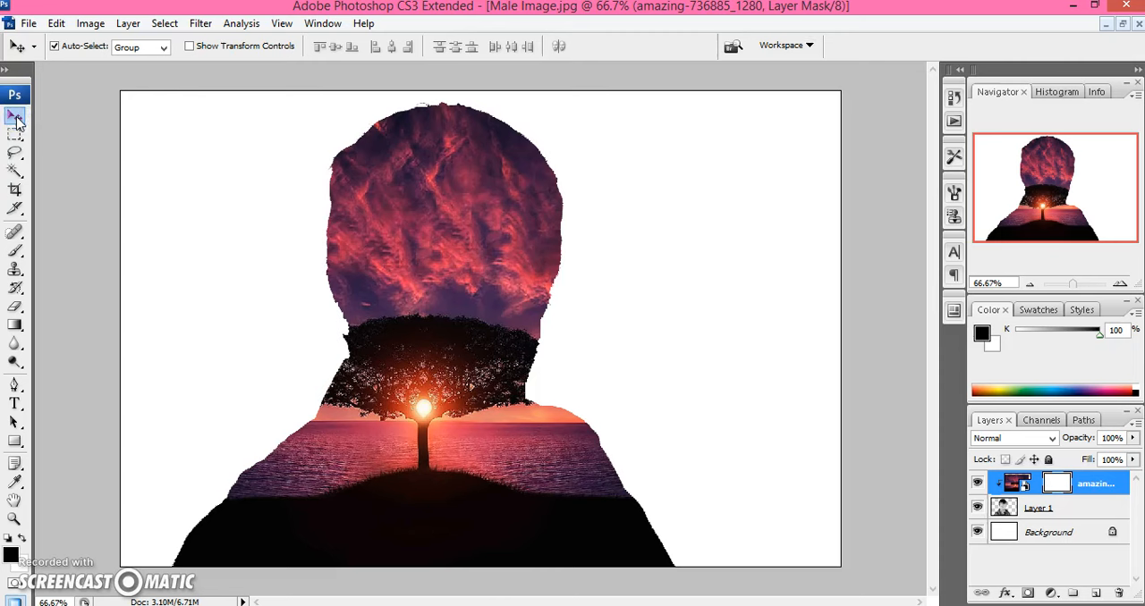
key("b")
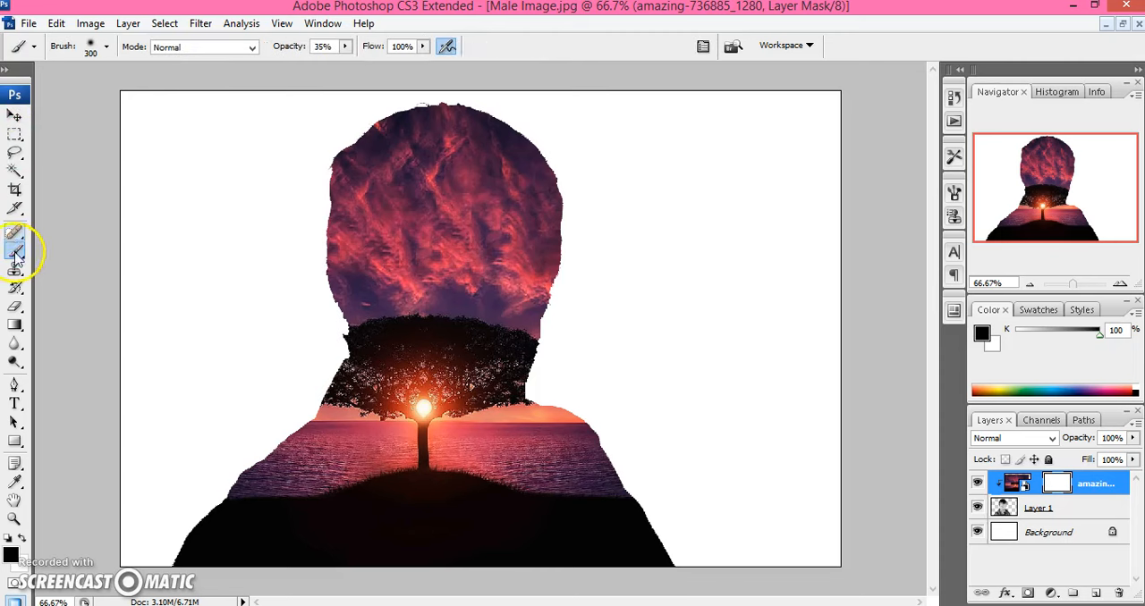
left_click(345, 47)
left_click(347, 65)
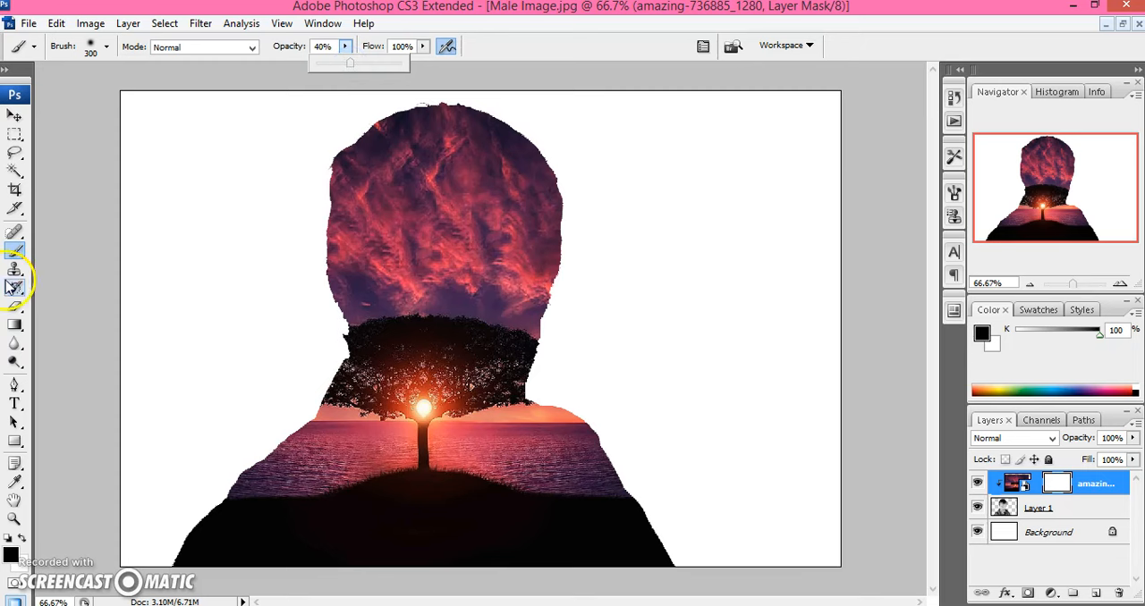
left_click(11, 553)
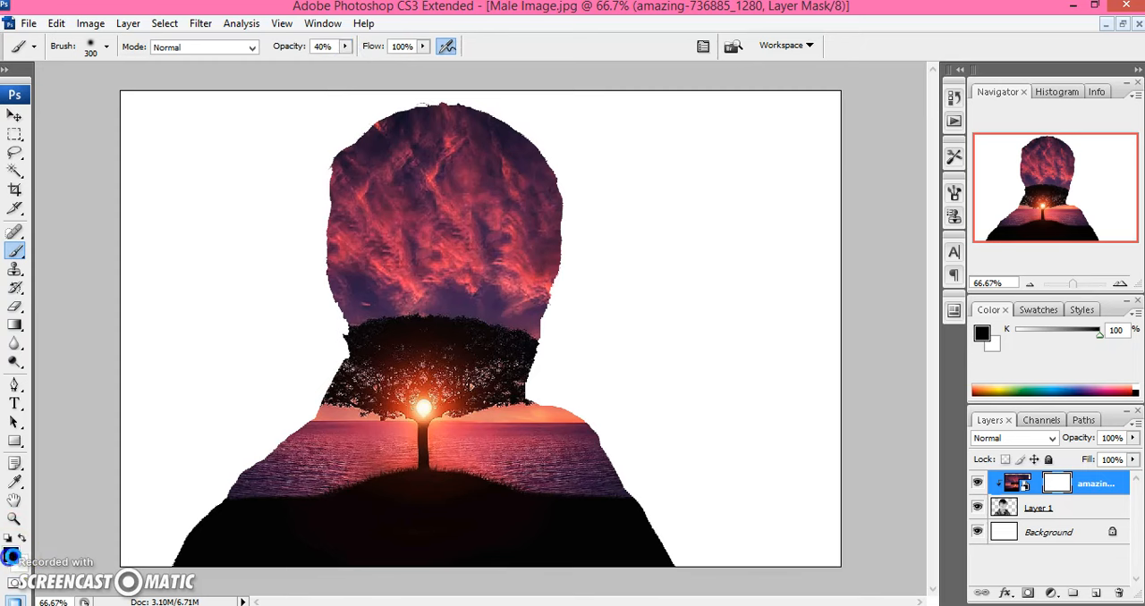
left_click(706, 156)
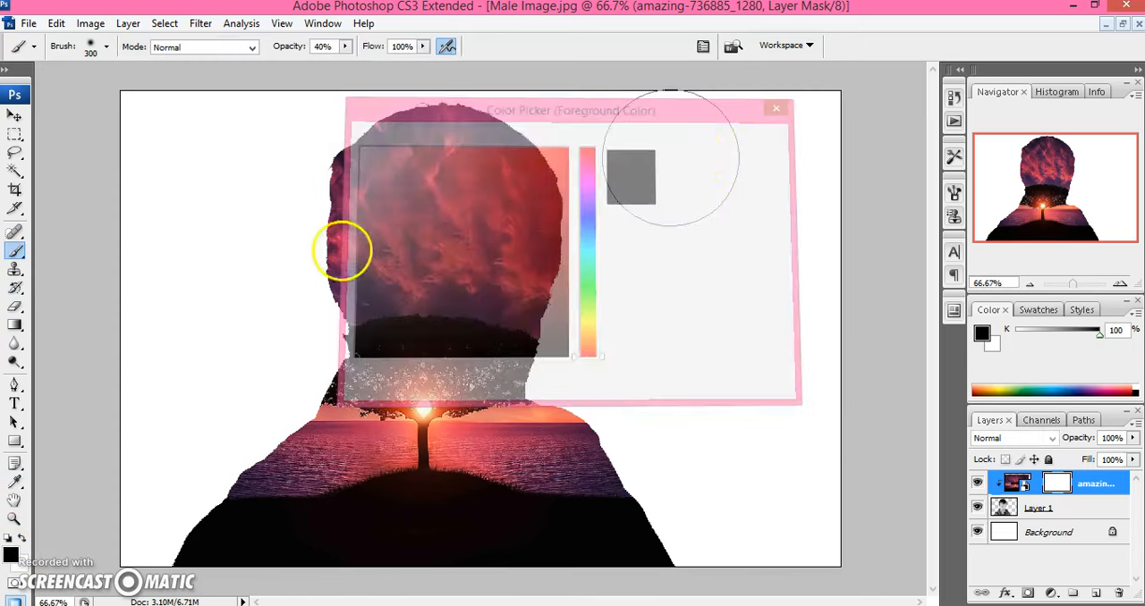
left_click(22, 540)
left_click(22, 540)
left_click(22, 540)
left_click(22, 540)
left_click(22, 540)
left_click(22, 540)
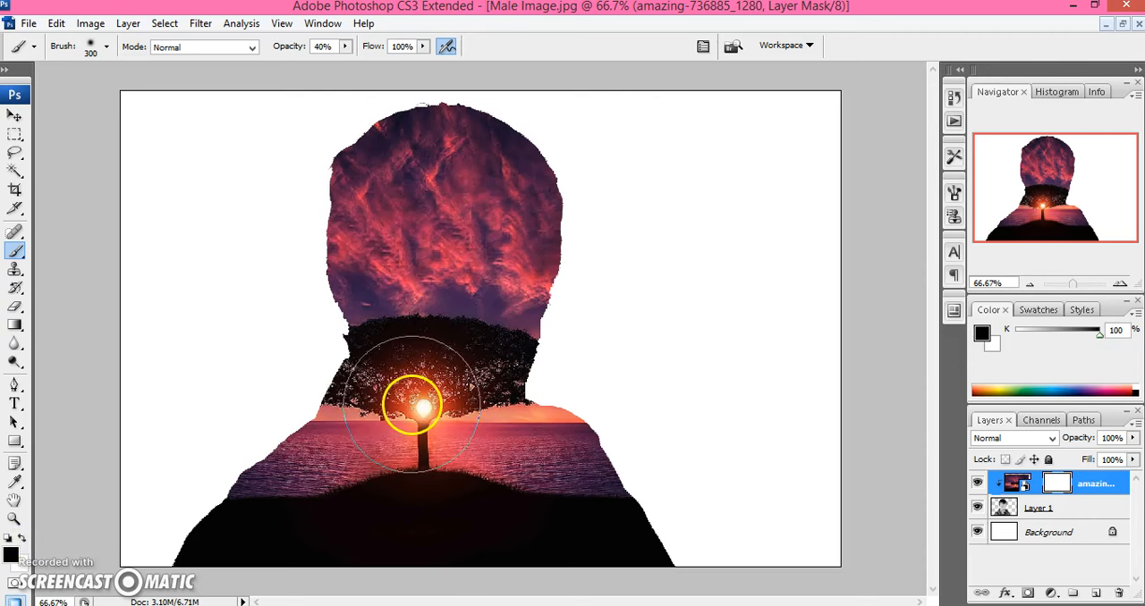
- Try a black stroke on the mask over the forehead with the 300 px brush, and undo it
left_click_drag(444, 279, 440, 262)
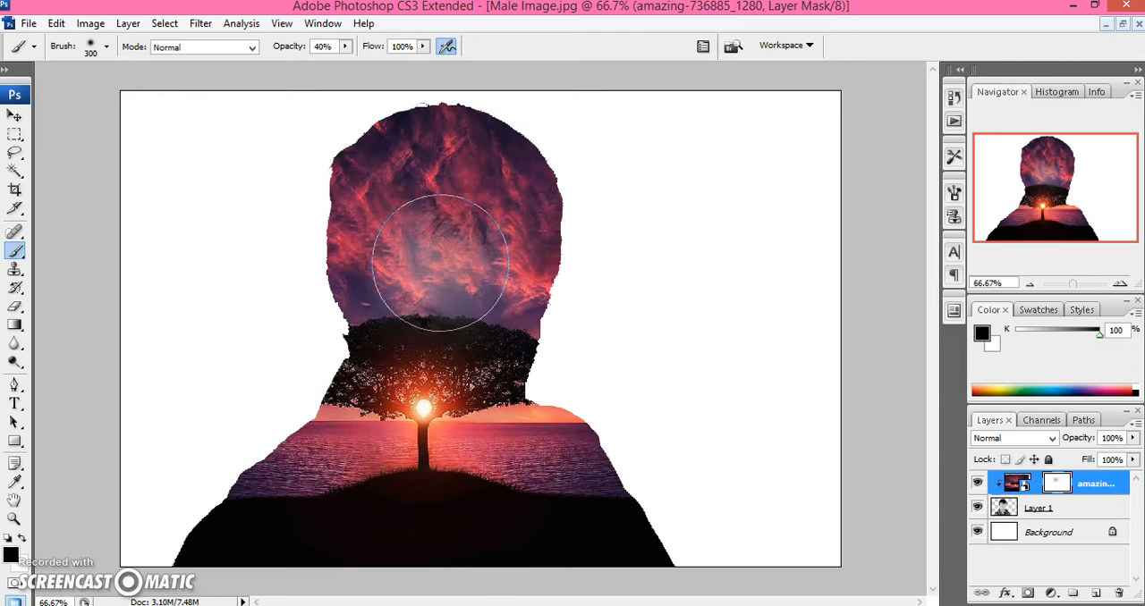
key("ctrl+z")
left_click(456, 300)
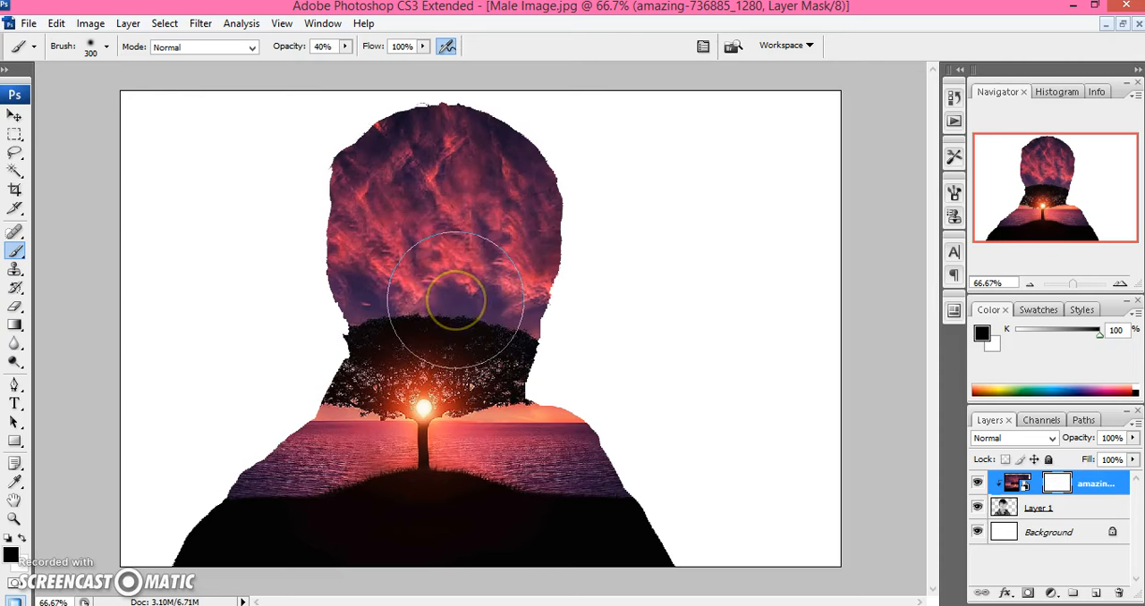
- Resize the brush to 125 px and paint black on the sunset layer's mask to reveal the man's first eye
key("bracketleft")
key("bracketleft")
key("bracketleft")
key("bracketleft")
key("bracketleft")
key("bracketleft")
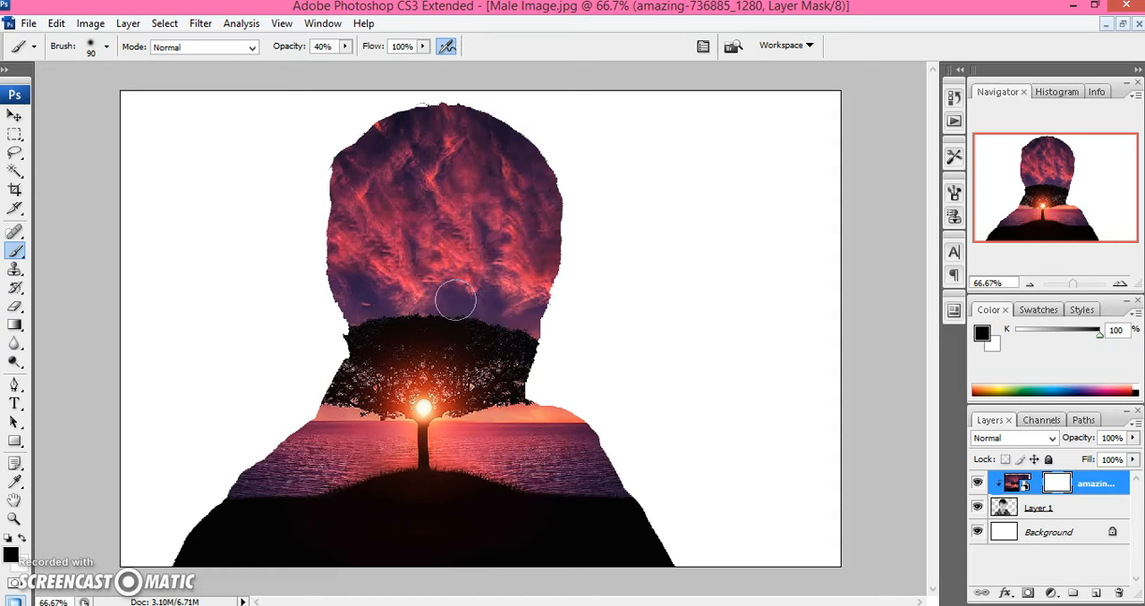
left_click(443, 313)
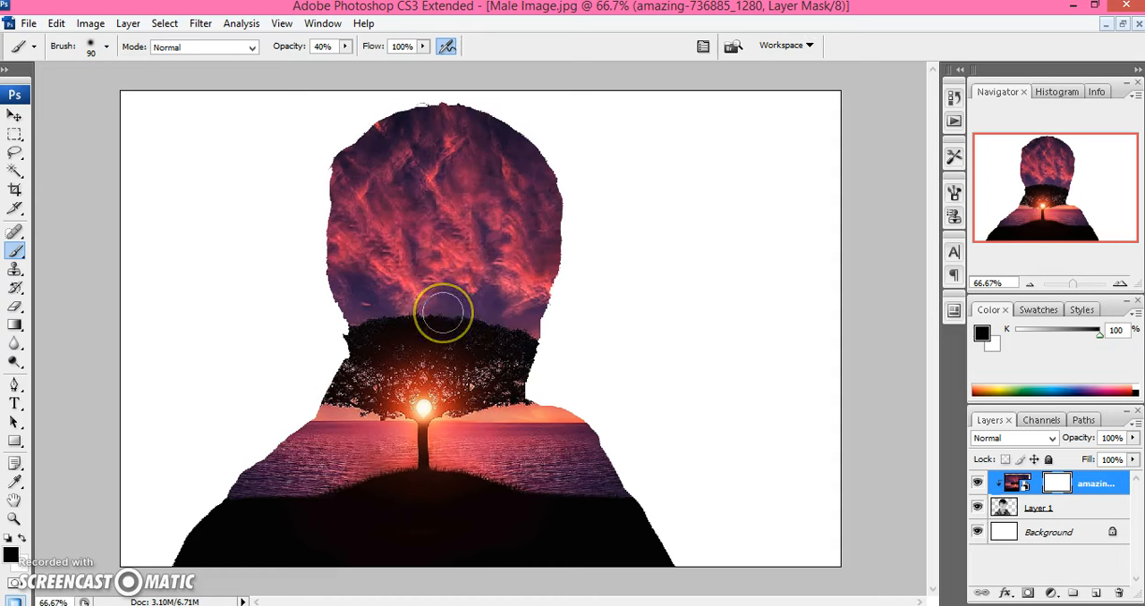
key("bracketright")
key("bracketright")
mouse_move(443, 313)
left_mouse_down()
mouse_move(457, 310)
mouse_move(463, 297)
mouse_move(468, 331)
mouse_move(437, 344)
left_mouse_up()
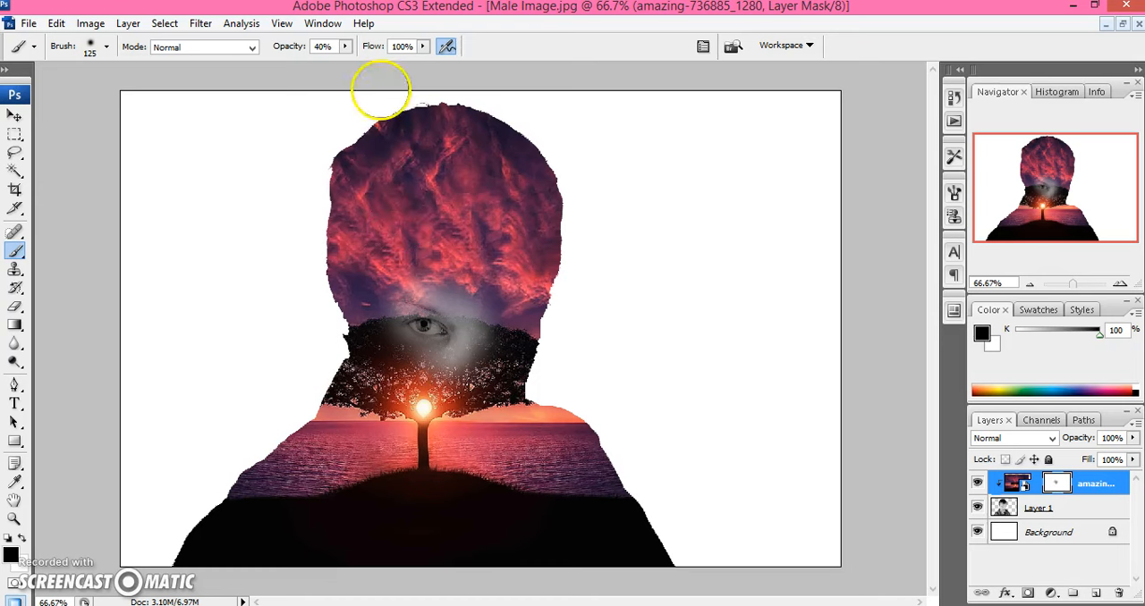
- Lower the brush opacity to 18% and paint the mask over the nose, mouth, cheeks and other eye to reveal the face softly
left_click(345, 46)
left_click(326, 64)
mouse_move(443, 344)
left_mouse_down()
mouse_move(428, 367)
mouse_move(410, 366)
mouse_move(396, 327)
mouse_move(505, 344)
mouse_move(488, 364)
mouse_move(499, 327)
mouse_move(513, 329)
mouse_move(410, 321)
mouse_move(369, 336)
mouse_move(429, 382)
mouse_move(451, 389)
mouse_move(468, 375)
mouse_move(464, 399)
mouse_move(432, 420)
mouse_move(418, 396)
mouse_move(466, 433)
mouse_move(464, 403)
mouse_move(478, 413)
mouse_move(478, 397)
mouse_move(464, 373)
mouse_move(429, 378)
left_mouse_up()
mouse_move(500, 349)
left_mouse_down()
mouse_move(501, 383)
mouse_move(468, 407)
mouse_move(465, 434)
mouse_move(385, 407)
mouse_move(377, 340)
left_mouse_up()
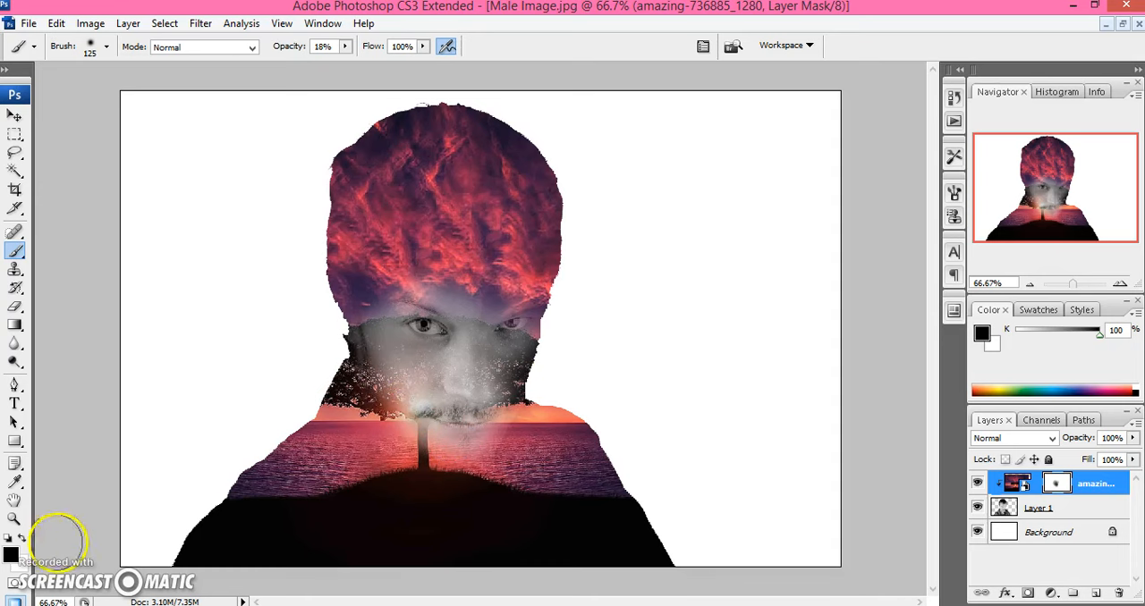
- Switch the foreground colour to white and paint the mask along both sides of the face to restore the sunset image
left_click(21, 537)
left_click(360, 367)
mouse_move(360, 366)
left_mouse_down()
mouse_move(342, 340)
mouse_move(363, 398)
left_mouse_up()
mouse_move(509, 366)
left_mouse_down()
mouse_move(538, 374)
mouse_move(522, 352)
mouse_move(512, 374)
mouse_move(542, 394)
mouse_move(532, 424)
left_mouse_up()
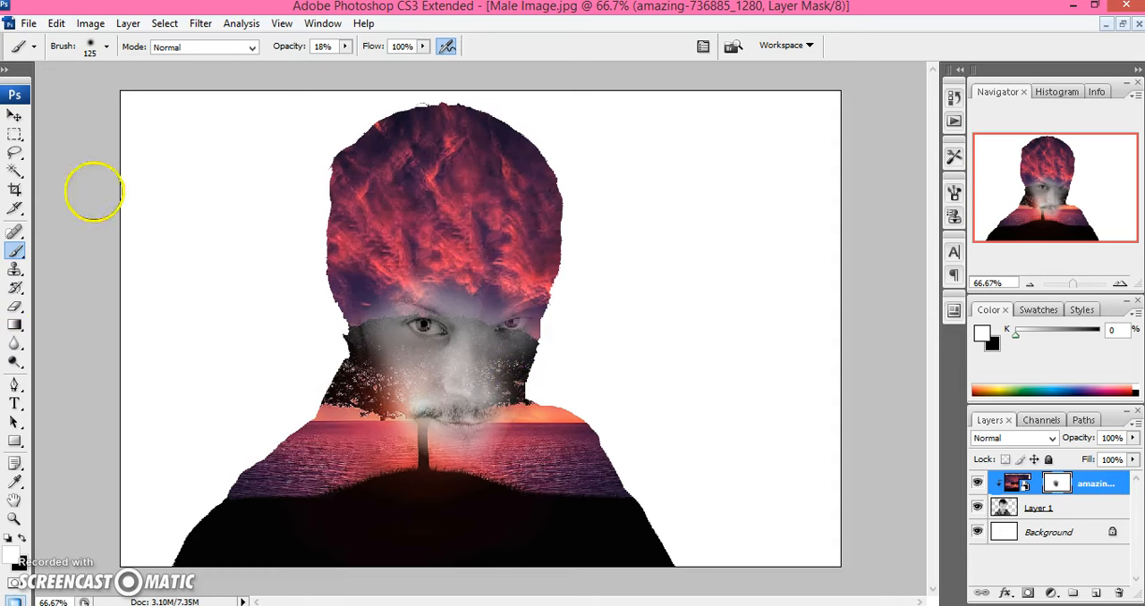
- Switch the foreground colour back to black and paint the mask over the eyebrows and second eye to reveal more of them
left_click(22, 538)
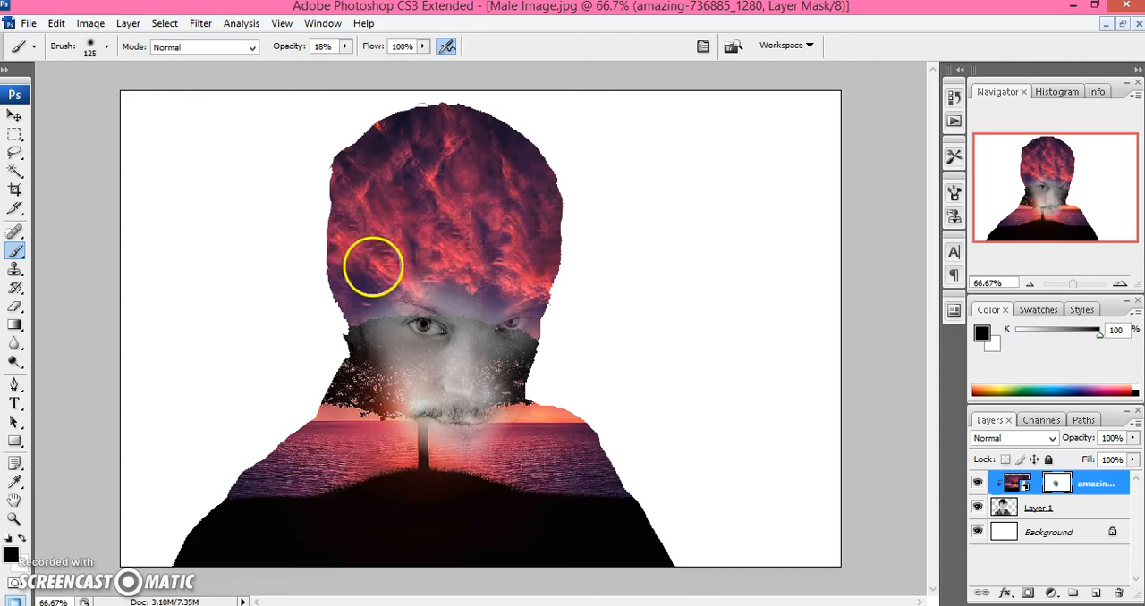
left_click_drag(422, 308, 396, 307)
mouse_move(483, 272)
left_mouse_down()
mouse_move(523, 317)
mouse_move(480, 358)
left_mouse_up()
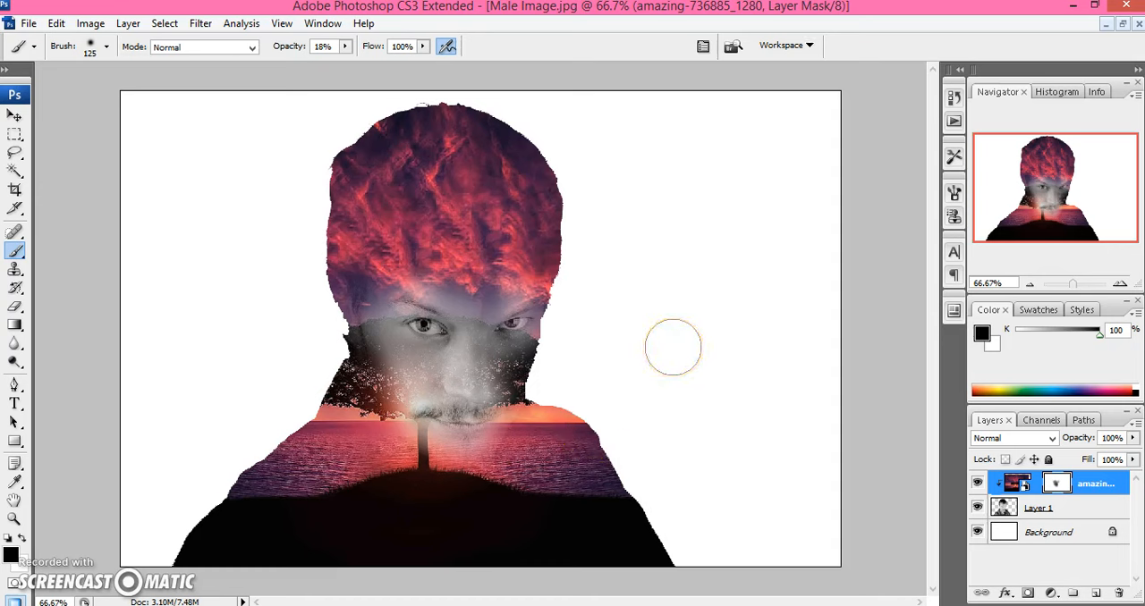
- Place the amazing-736885_1280 image from the Landscape Images folder directly above the Background layer
left_click(1048, 535)
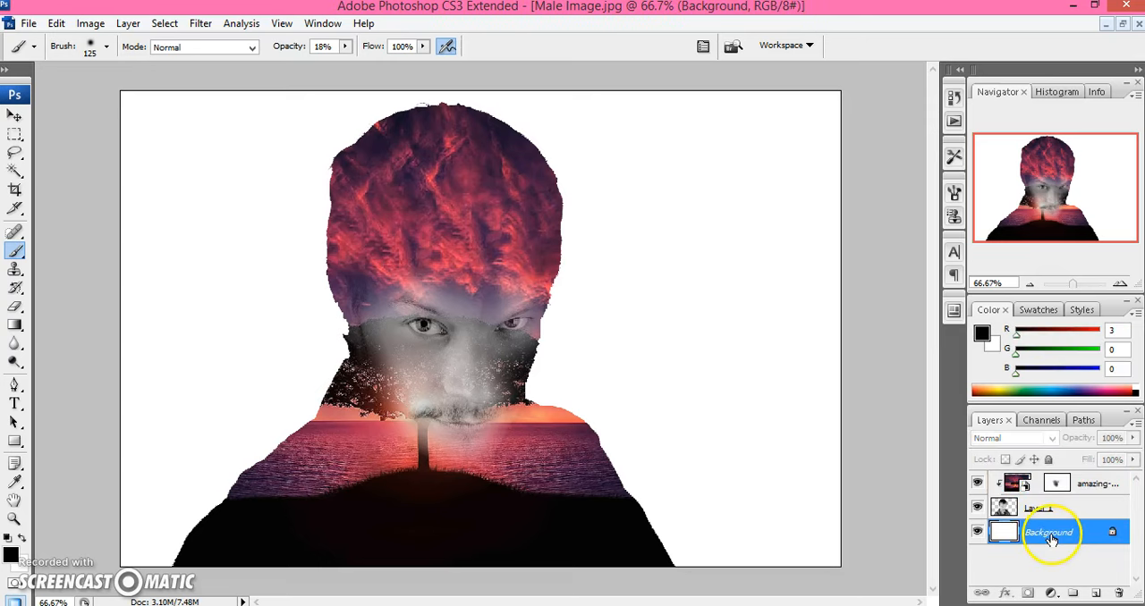
left_click(28, 23)
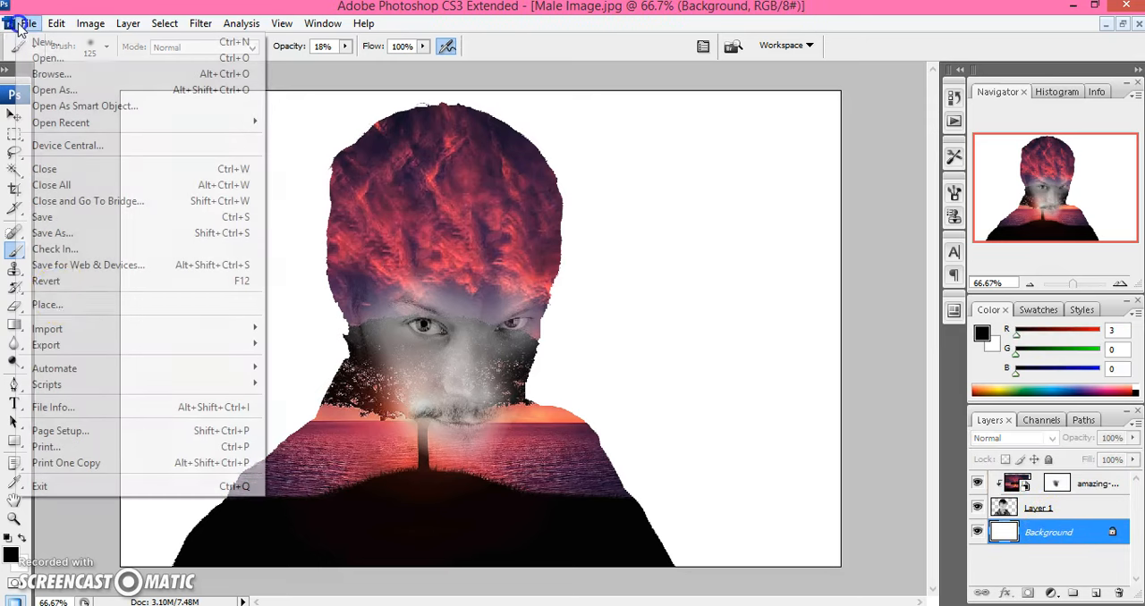
left_click(63, 298)
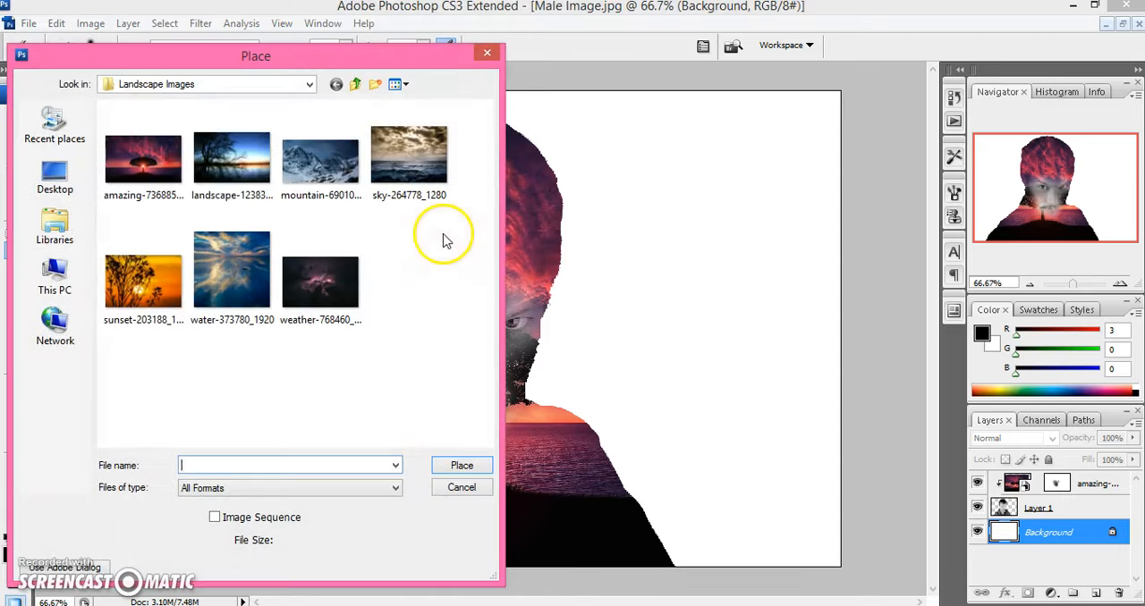
double_click(159, 170)
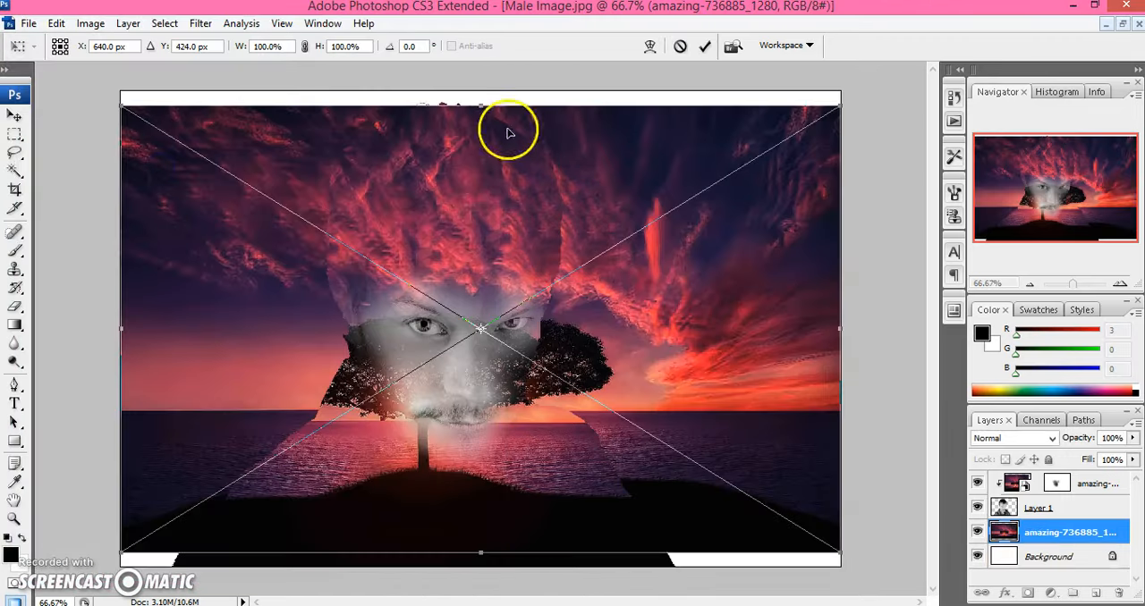
- Scale the newly placed background sunset to about 108.2% so it covers the whole canvas, and commit the placement
left_click_drag(840, 104, 866, 90)
left_click_drag(119, 552, 87, 573)
left_click(208, 324)
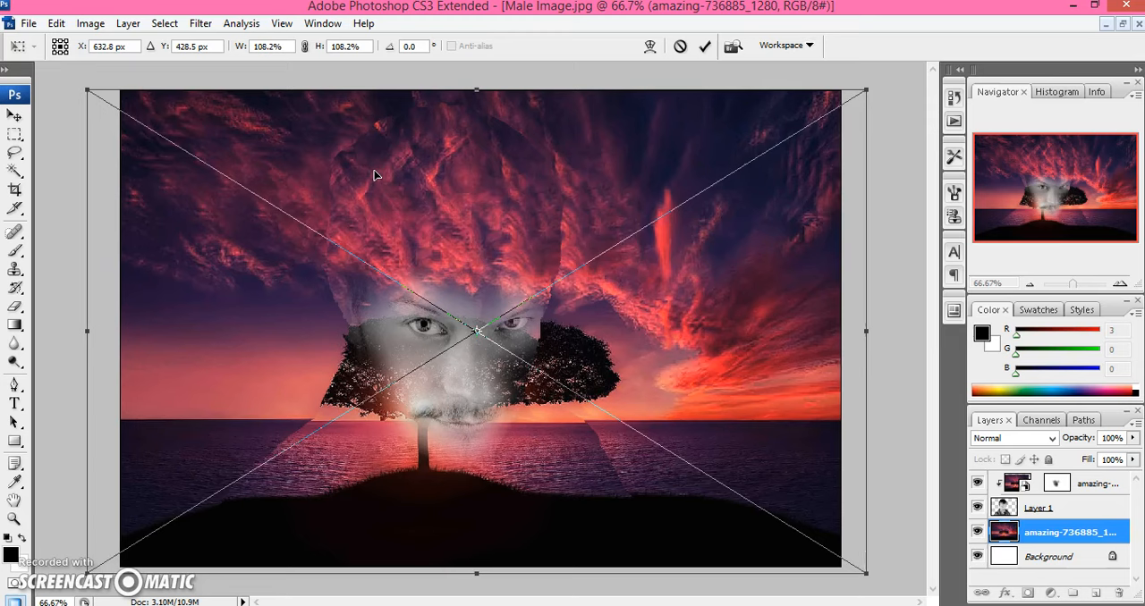
key("Return")
key("b")
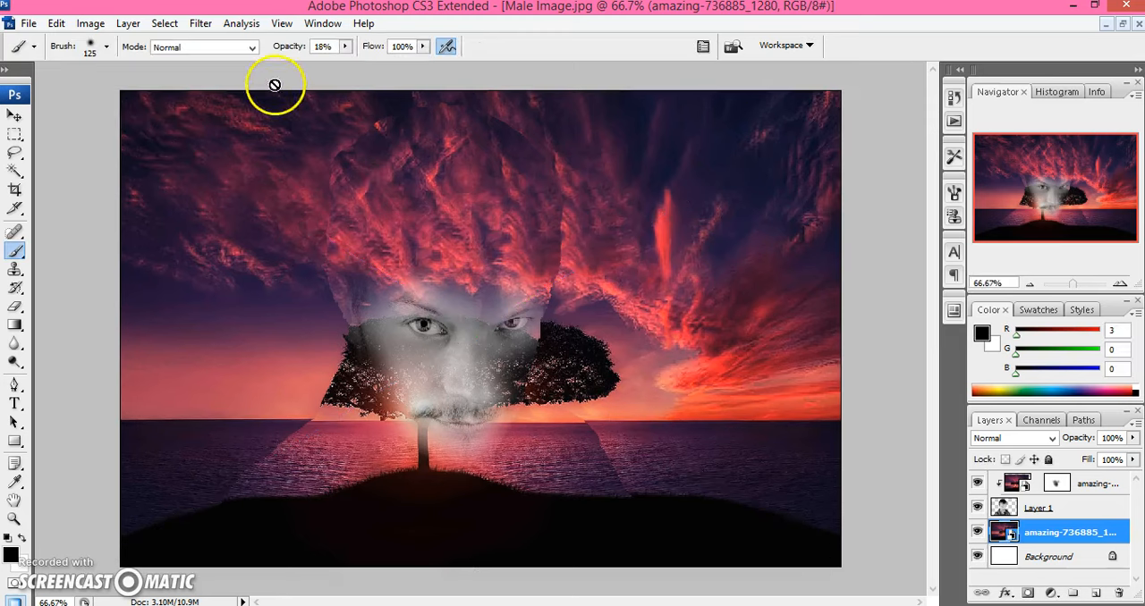
- Apply a Gaussian Blur with a radius of 41.1 pixels to the sunset layer directly above the Background
left_click(197, 24)
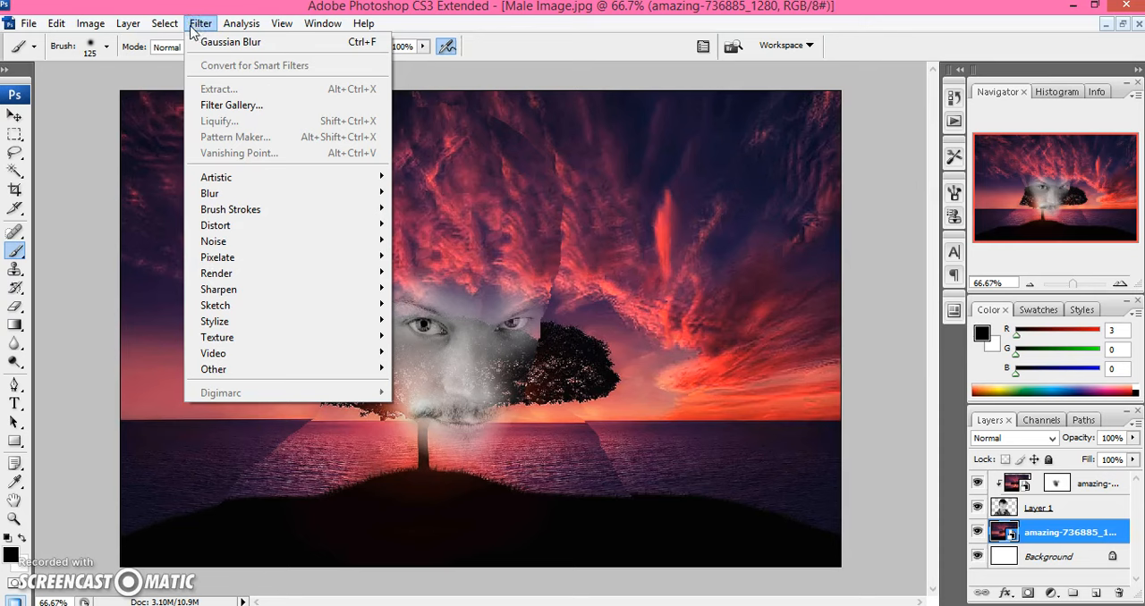
mouse_move(251, 196)
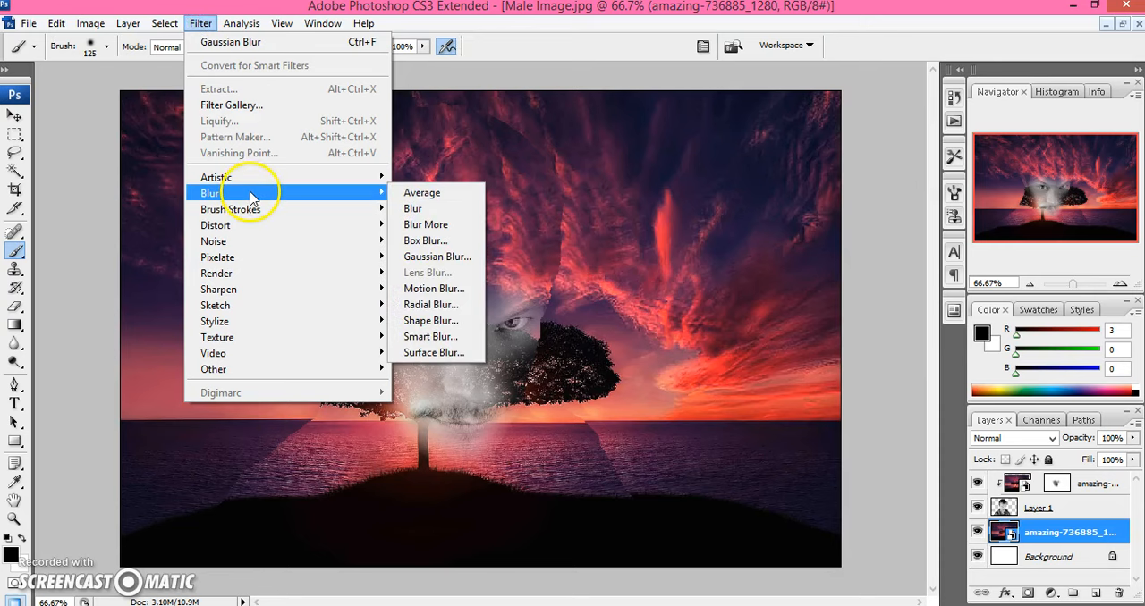
left_click(458, 260)
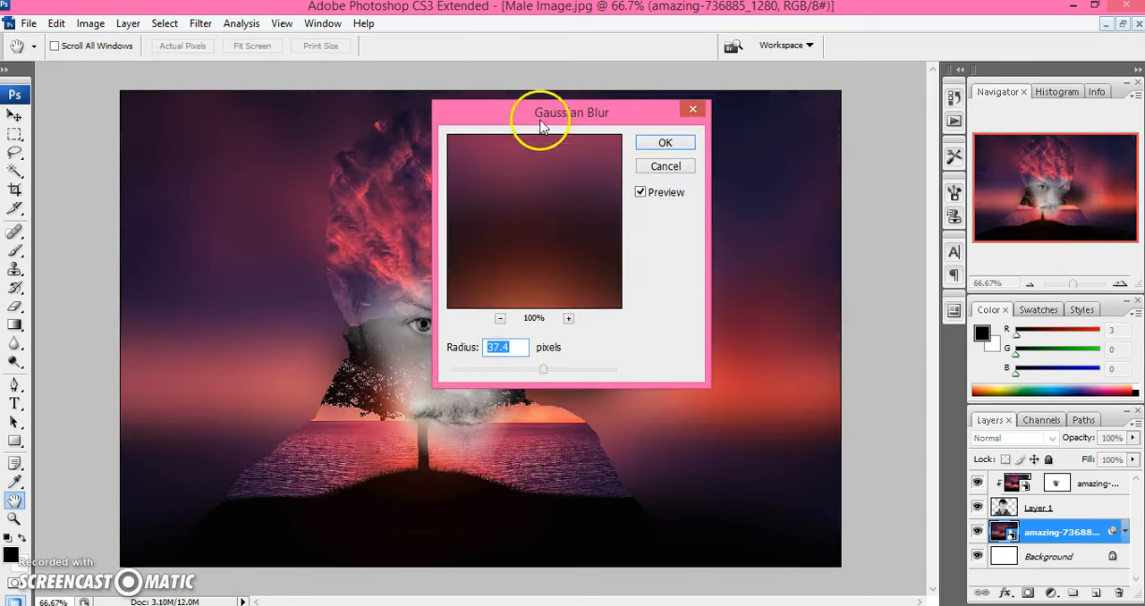
left_click_drag(548, 116, 765, 133)
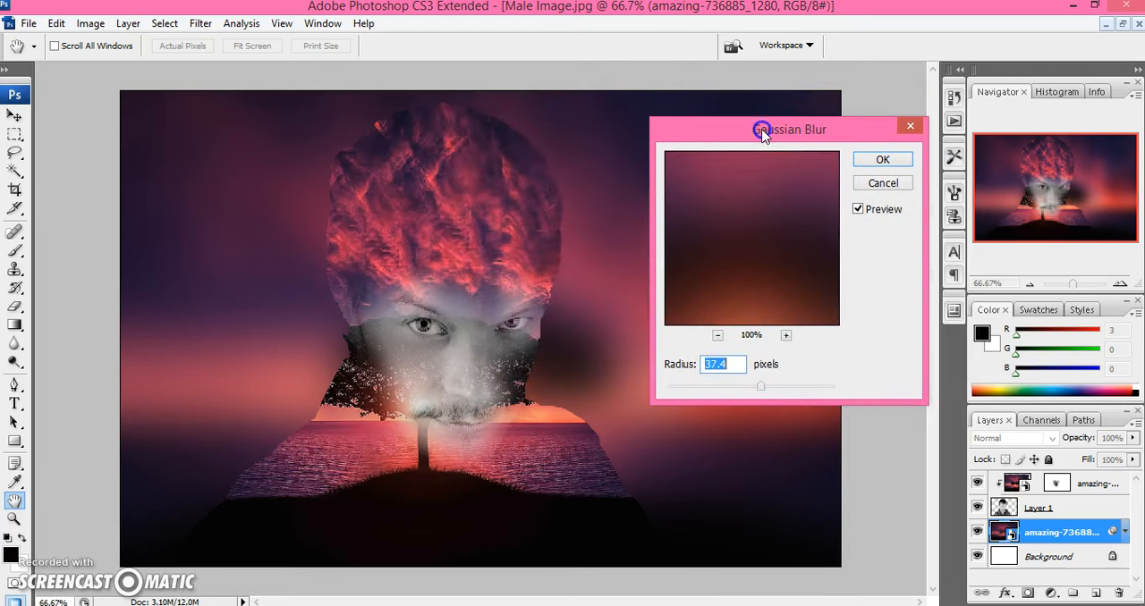
mouse_move(760, 385)
left_mouse_down()
mouse_move(662, 390)
mouse_move(835, 387)
mouse_move(742, 394)
mouse_move(761, 392)
left_mouse_up()
left_click(878, 162)
key("b")
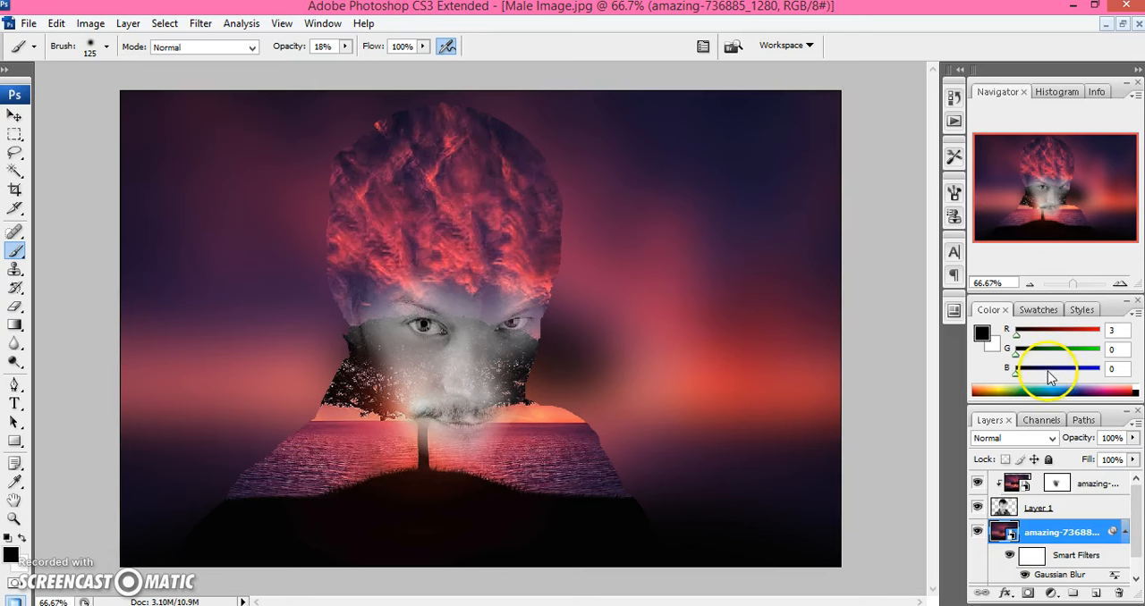
- Lower the opacity of the blurred sunset layer to 70% and switch to the Move tool
left_click(1134, 442)
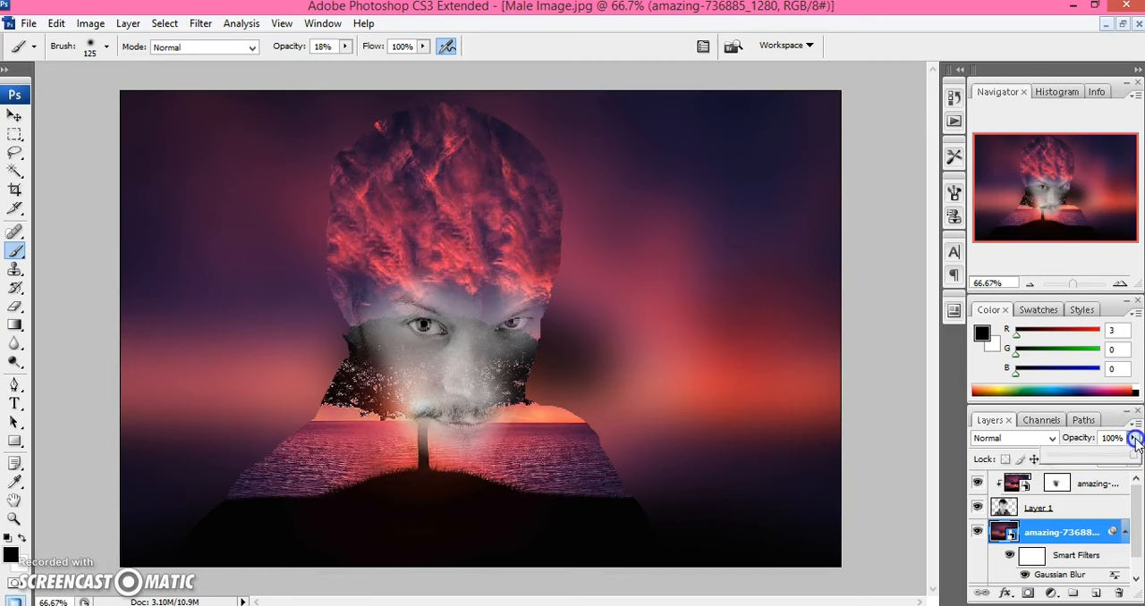
left_click(1093, 458)
mouse_move(1093, 458)
left_mouse_down()
mouse_move(1078, 456)
mouse_move(1106, 459)
left_mouse_up()
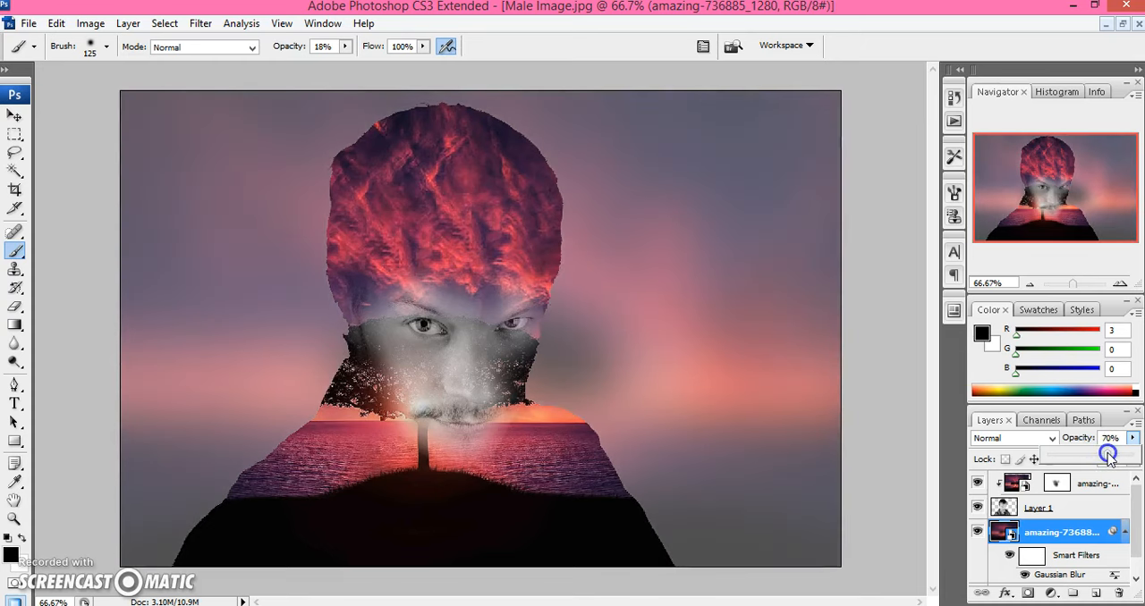
left_click(14, 119)
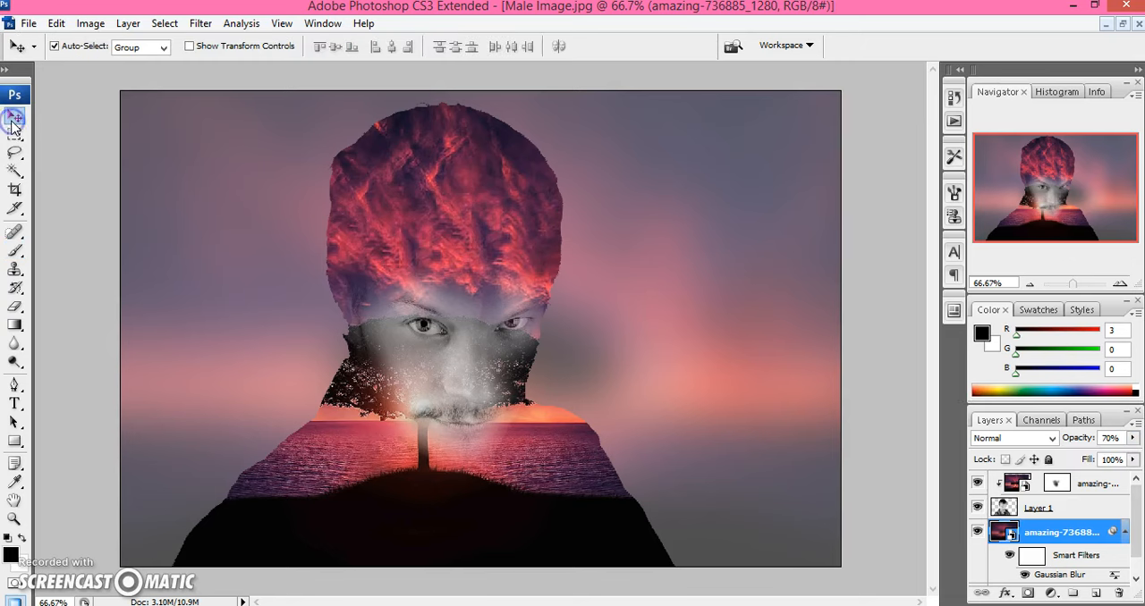
- Save a JPEG copy named Double Exposure Portrait in the parent folder of Male Female Images, accepting quality 12 and Progressive with 3 scans
left_click(27, 27)
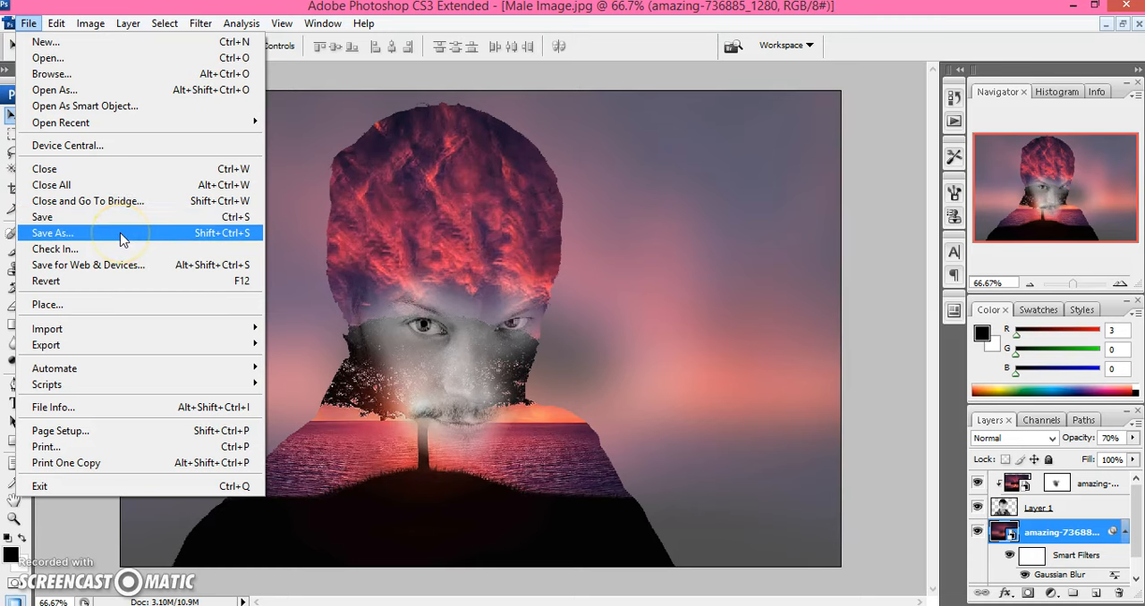
left_click(121, 236)
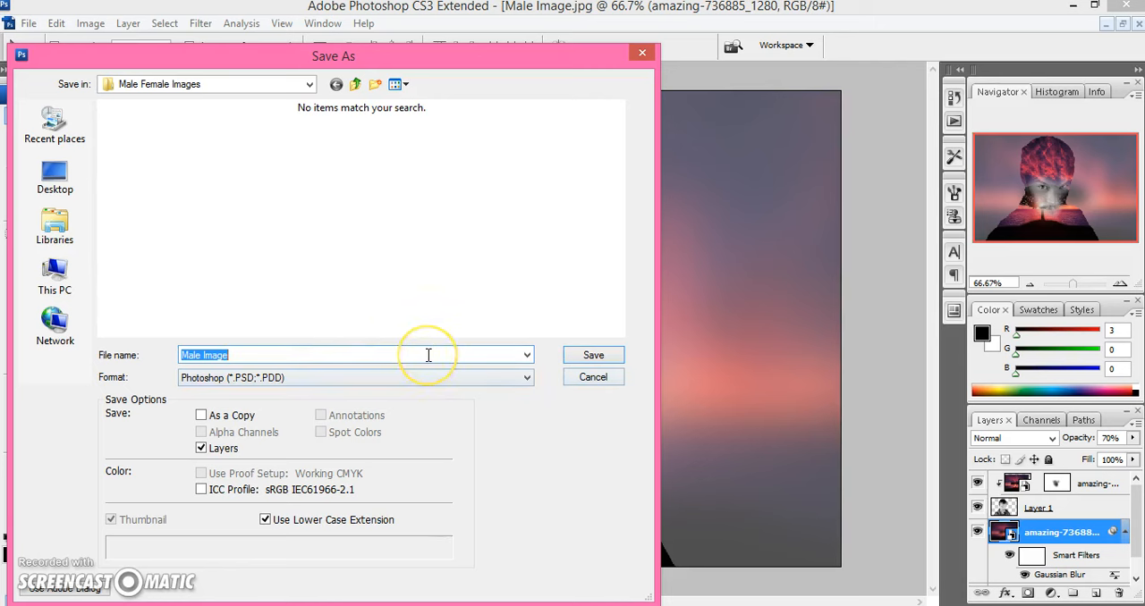
type("Double Exposure Portrait")
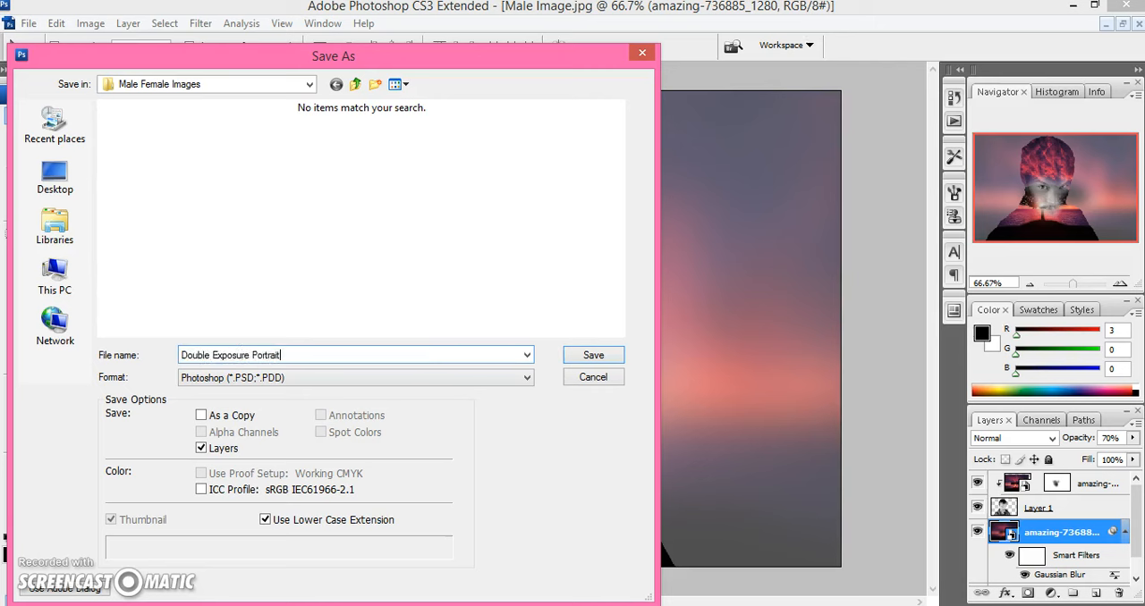
left_click(401, 379)
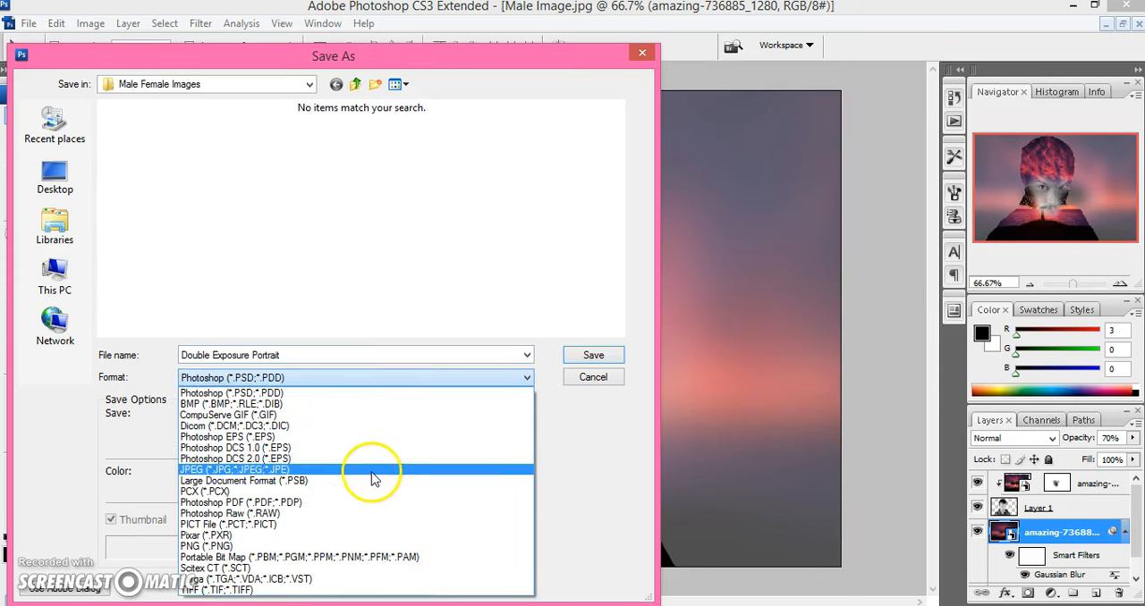
left_click(377, 470)
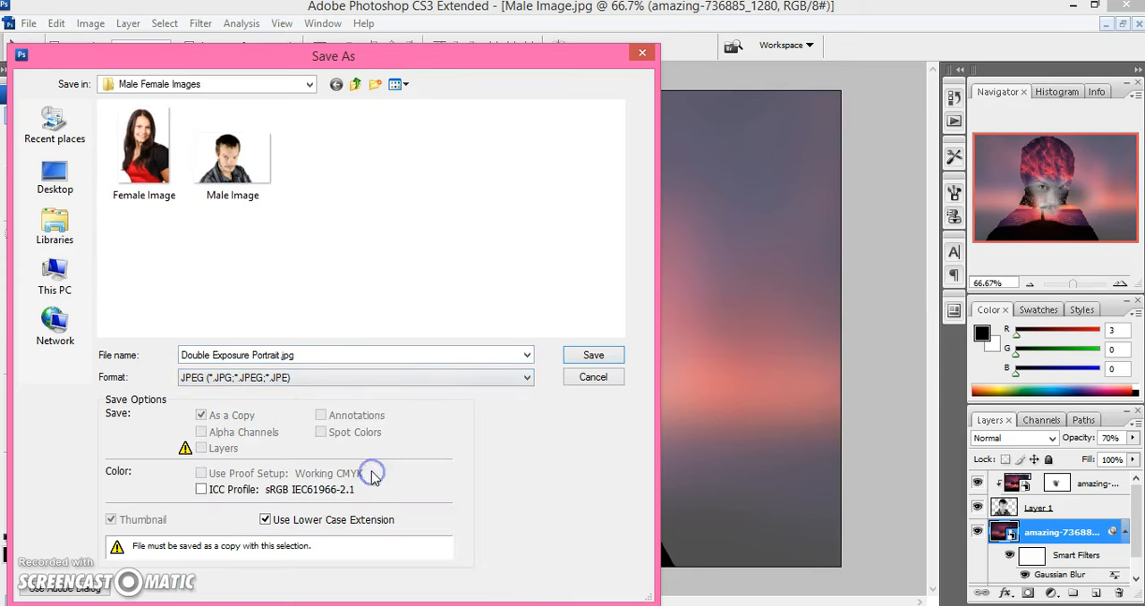
left_click(354, 85)
left_click(590, 358)
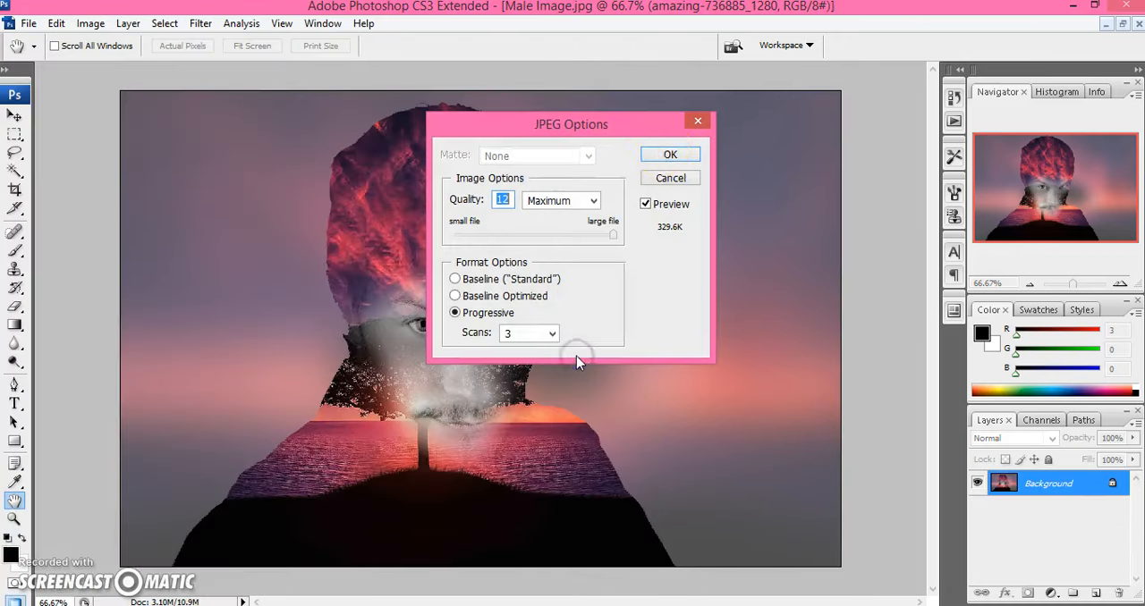
left_click(670, 158)
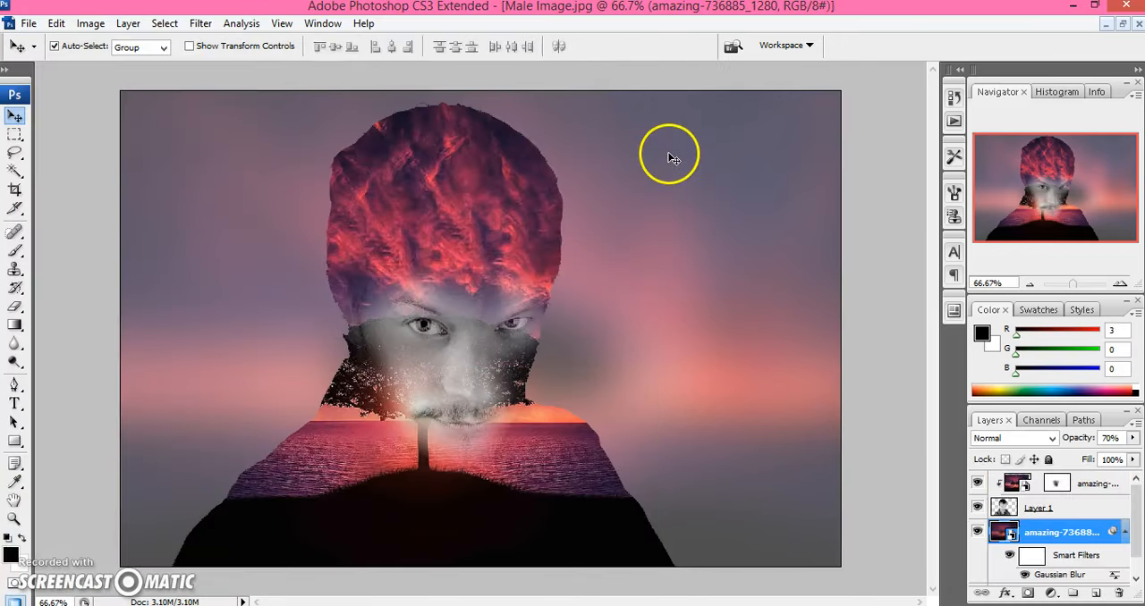